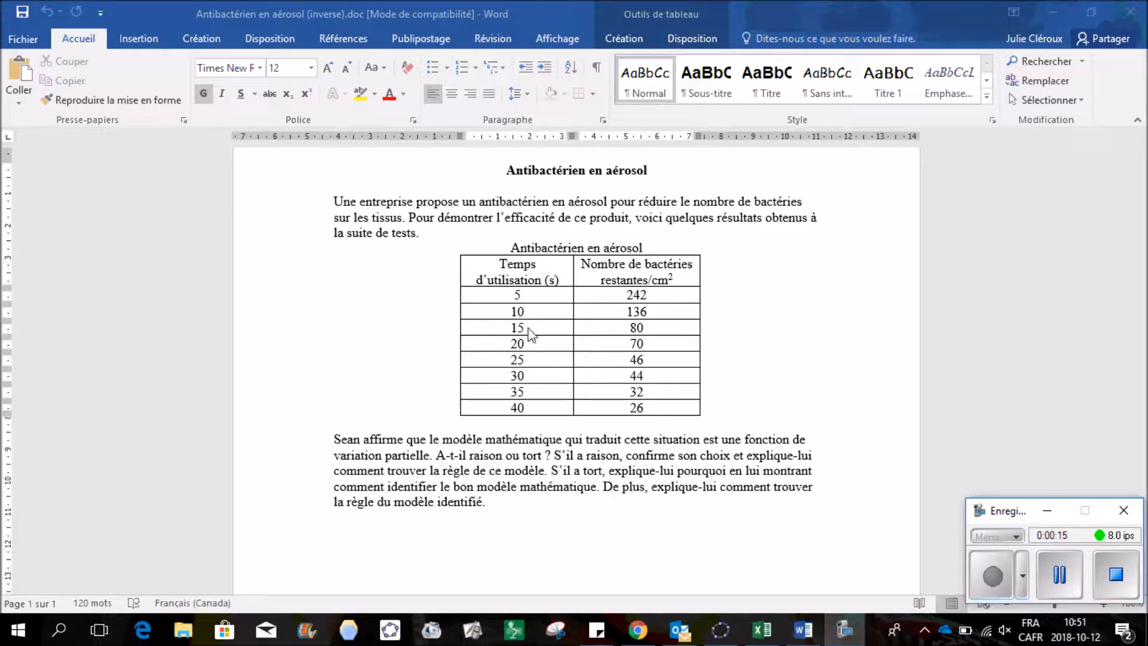
Copy the Antibactérien en aérosol data table from Word and switch to Desmos in Chrome
{"action": "left_click", "coordinate": [494, 266]}
{"action": "left_click_drag", "start_coordinate": [495, 266], "coordinate": [627, 401]}
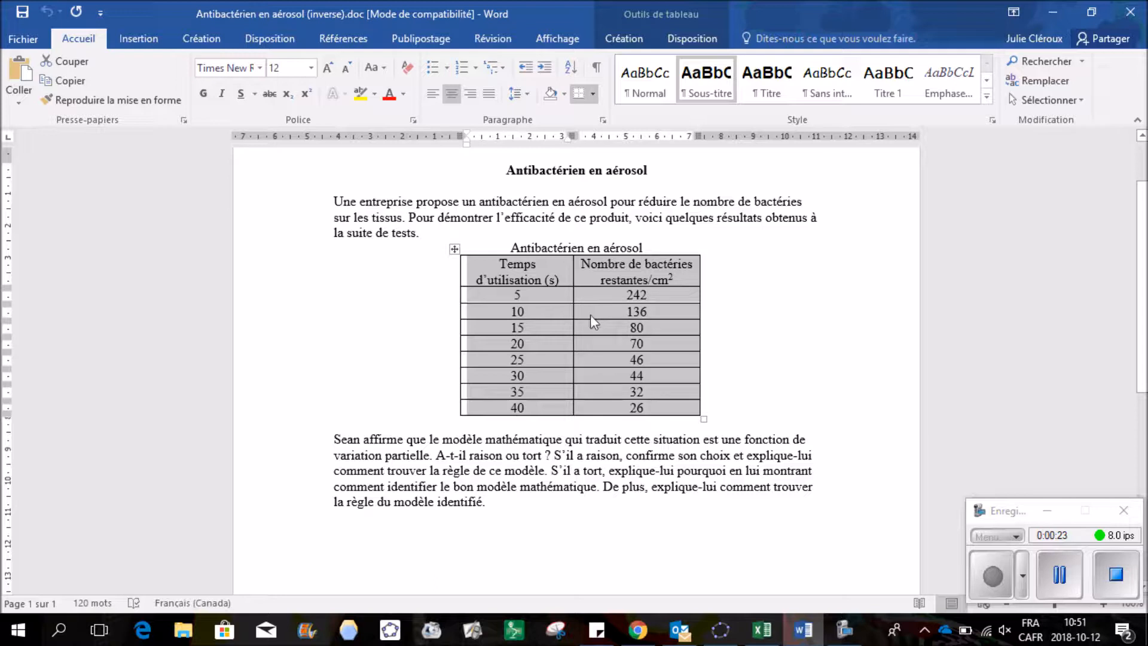
{"action": "right_click", "coordinate": [590, 315]}
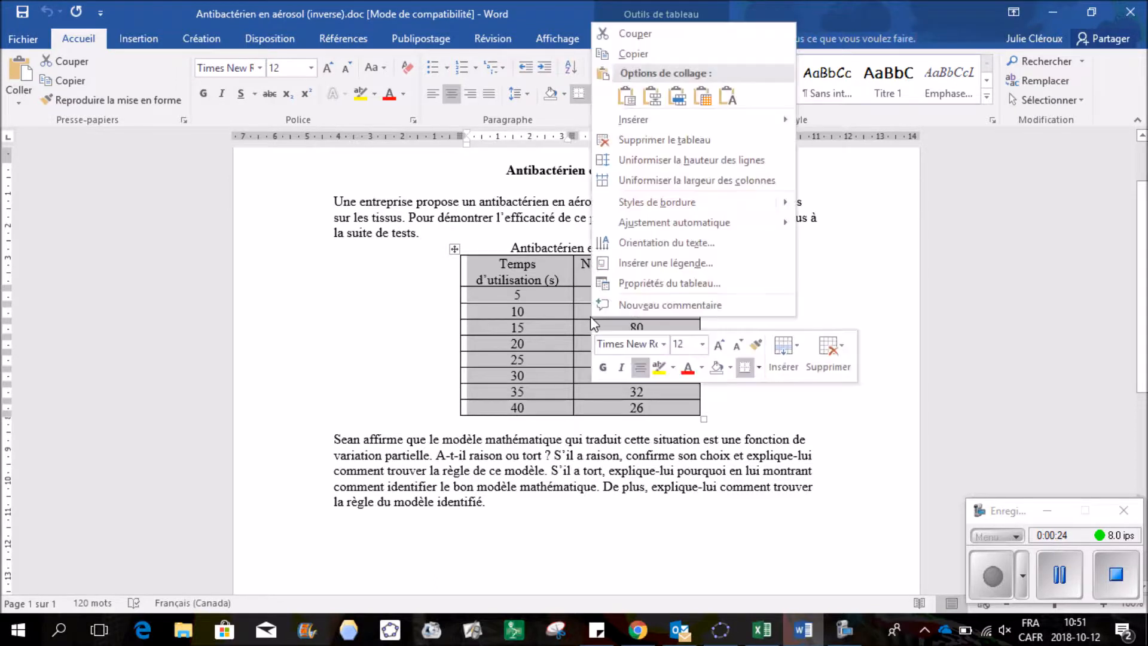
{"action": "left_click", "coordinate": [622, 53]}
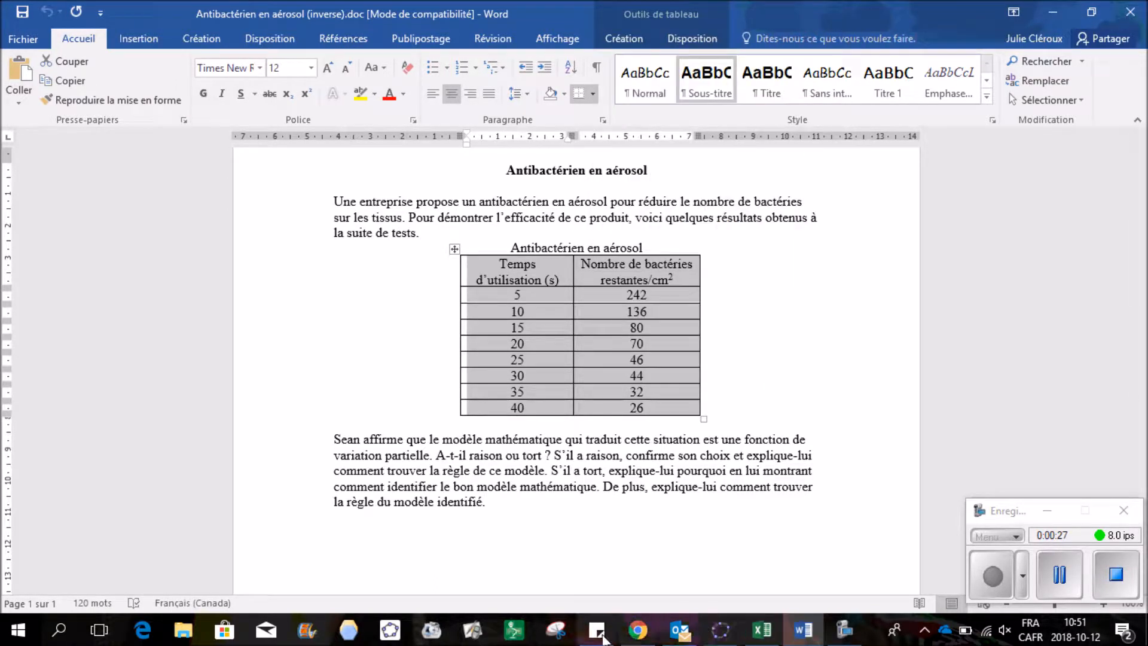
{"action": "left_click", "coordinate": [640, 631]}
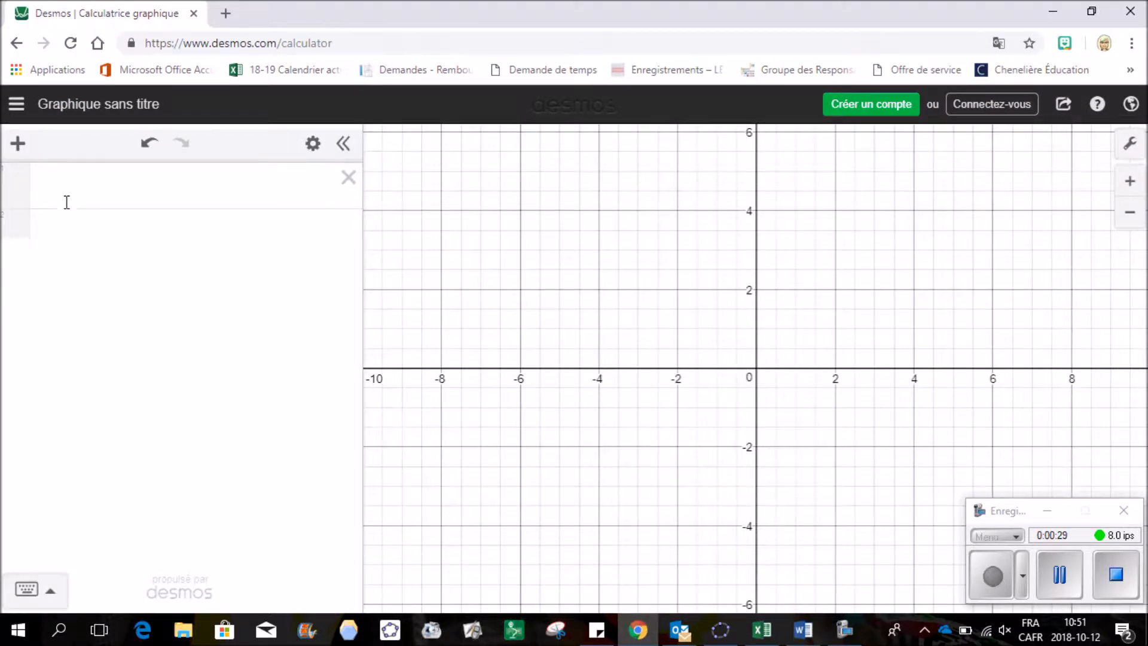
Paste the bacteria data as an eight-row x1/y1 table and add a blank expression below it
{"action": "left_click", "coordinate": [77, 183]}
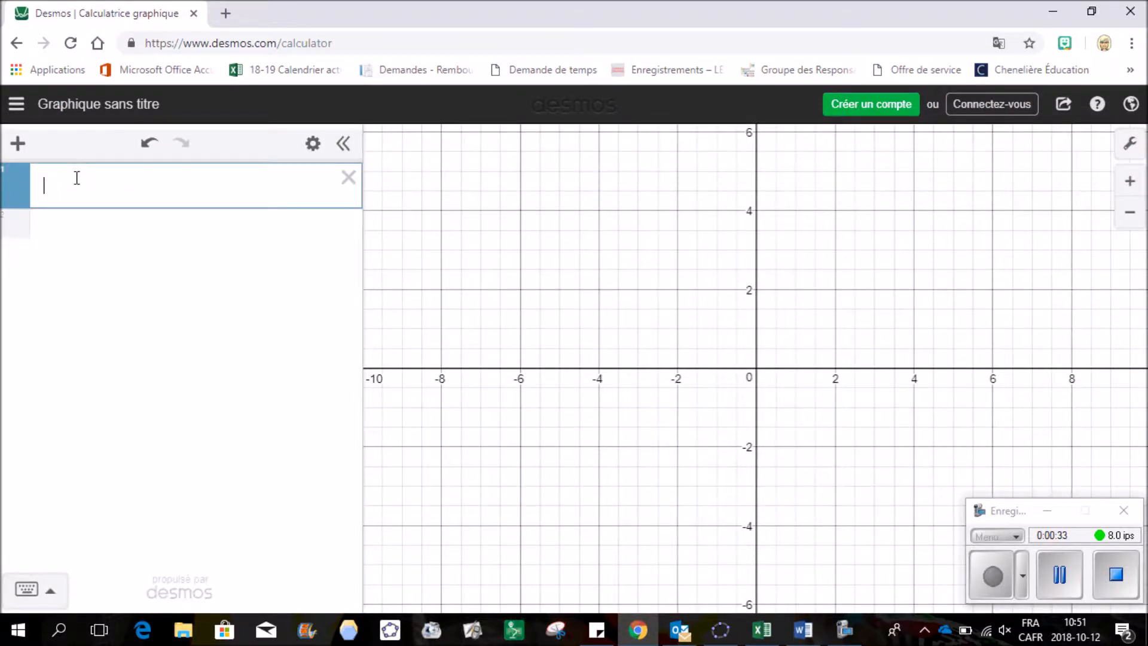
{"action": "key", "text": "ctrl+v"}
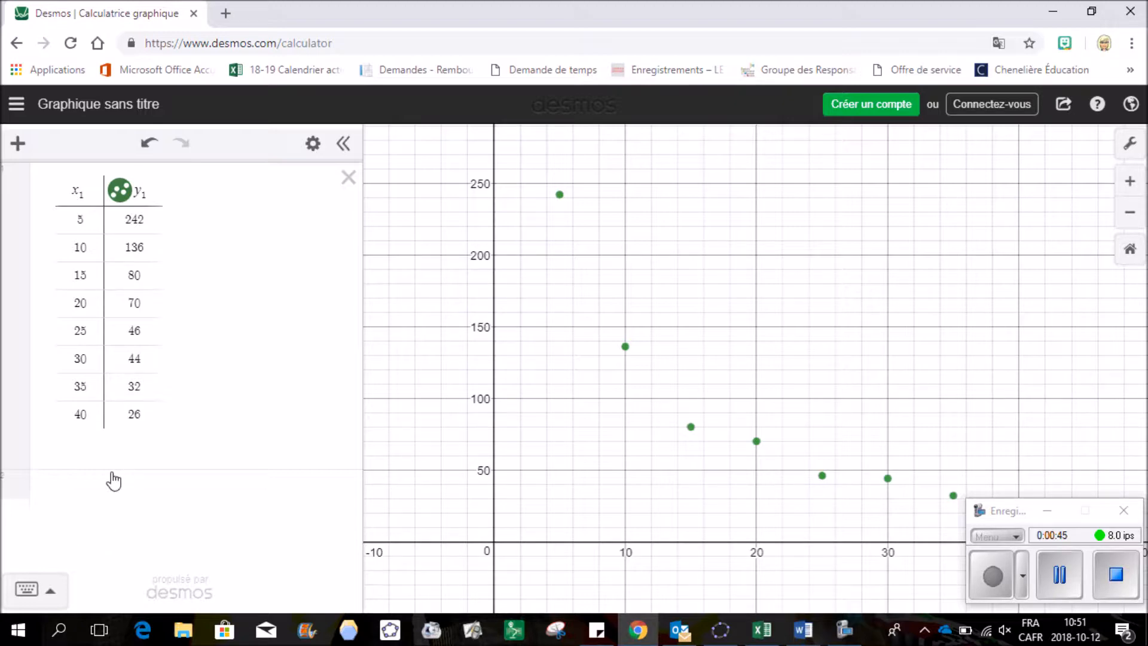
{"action": "left_click", "coordinate": [68, 495]}
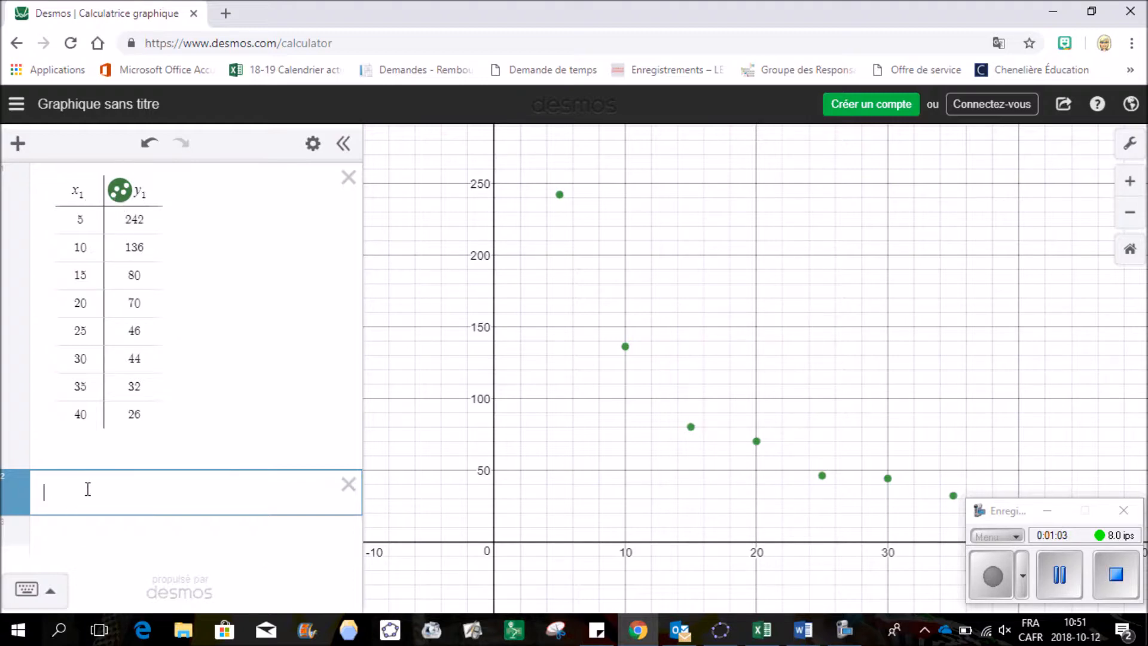
Fit y1 ~ mx1 + b (m = −5.15238, b = 200.429, r² = 0.7536) and hide its line
{"action": "type", "text": "1"}
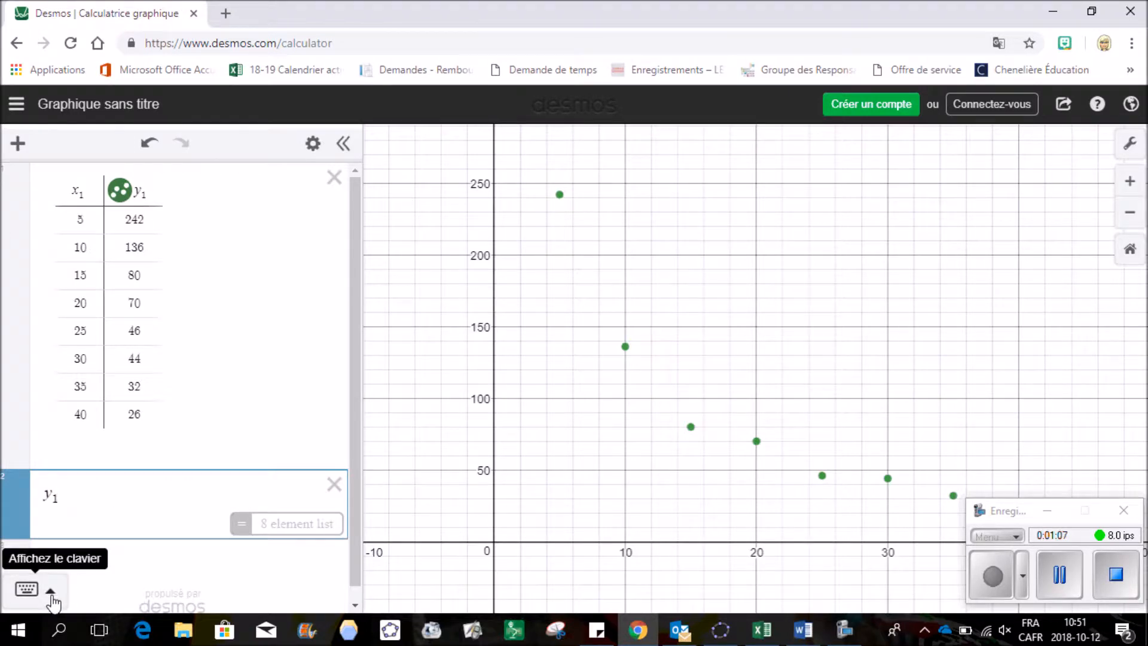
{"action": "left_click", "coordinate": [24, 589]}
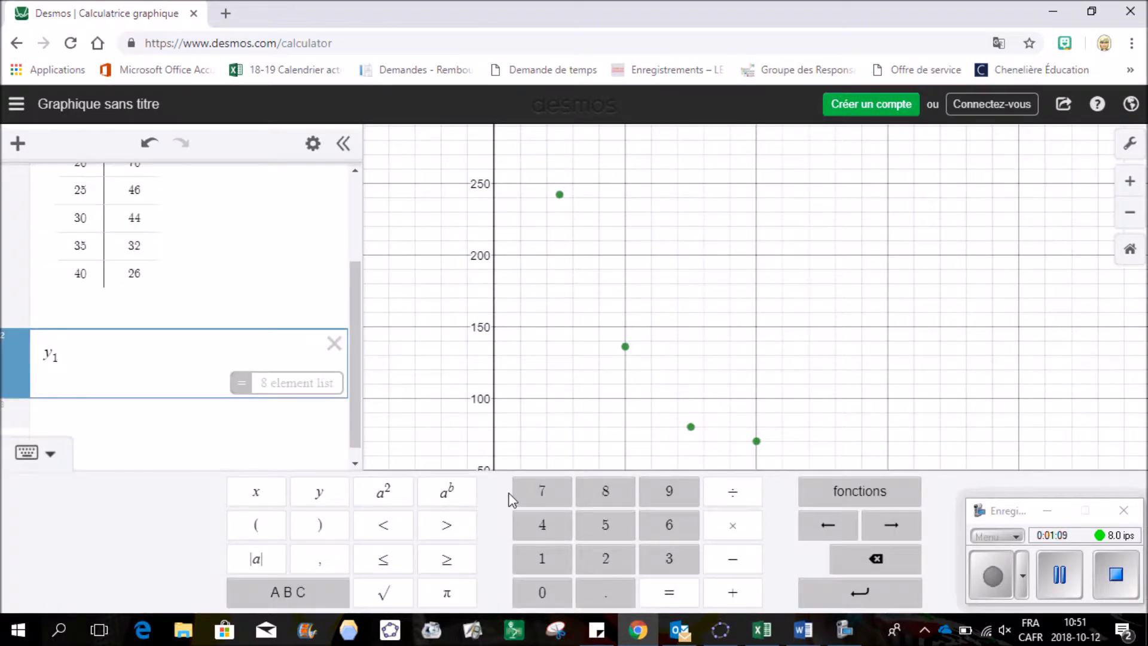
{"action": "left_click", "coordinate": [287, 593]}
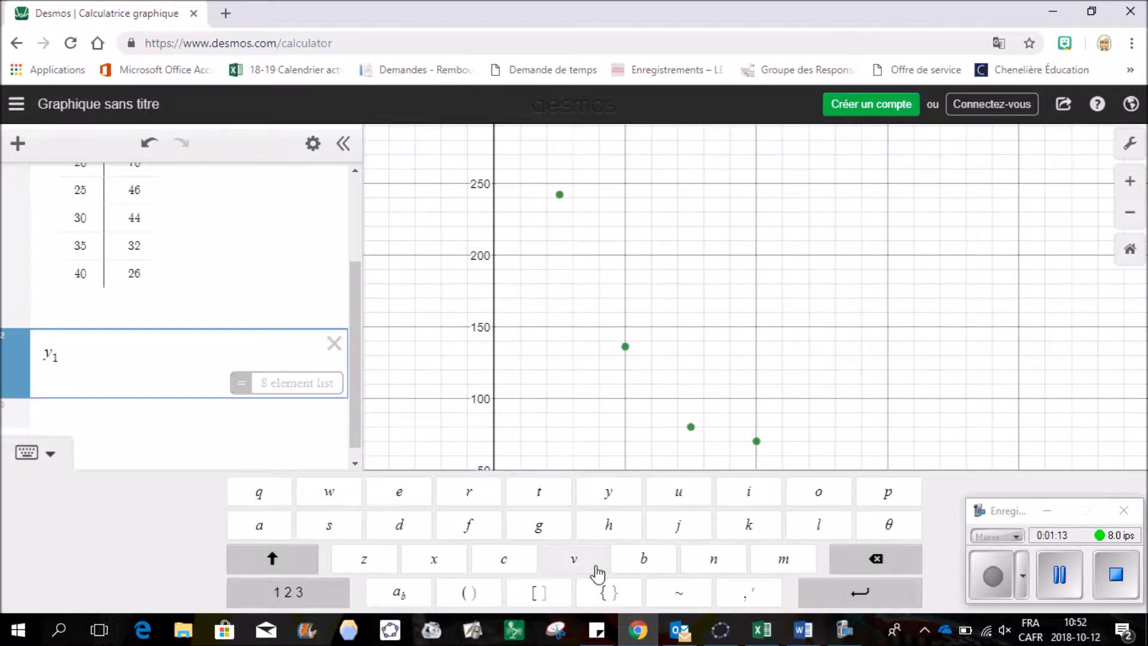
{"action": "left_click", "coordinate": [682, 597]}
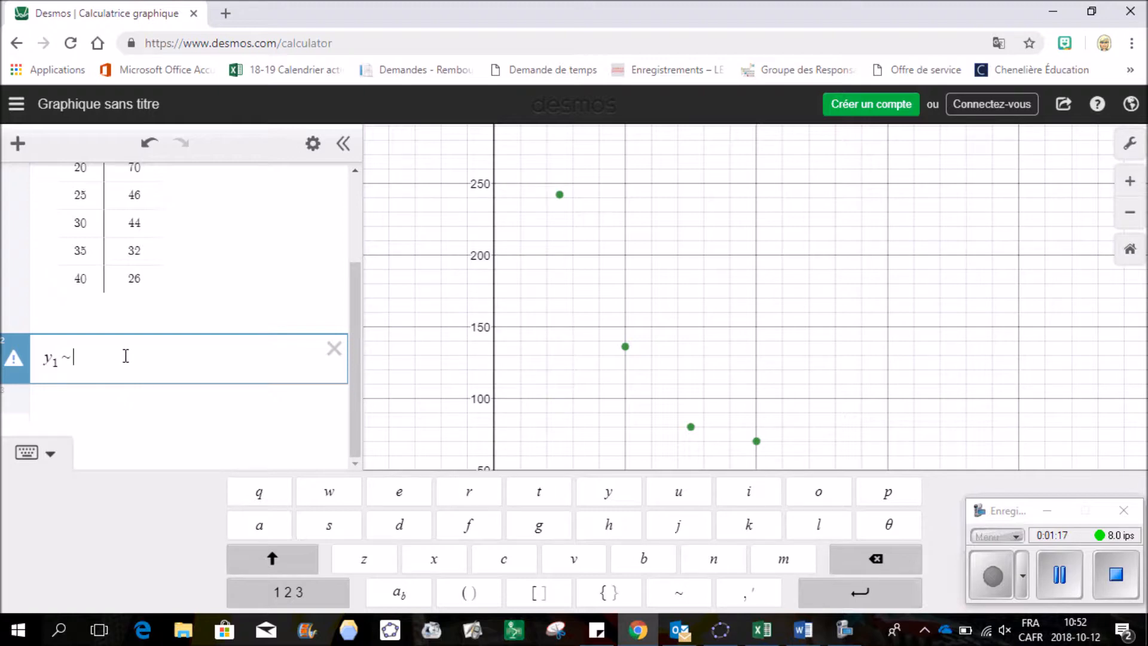
{"action": "type", "text": "mx1 + b"}
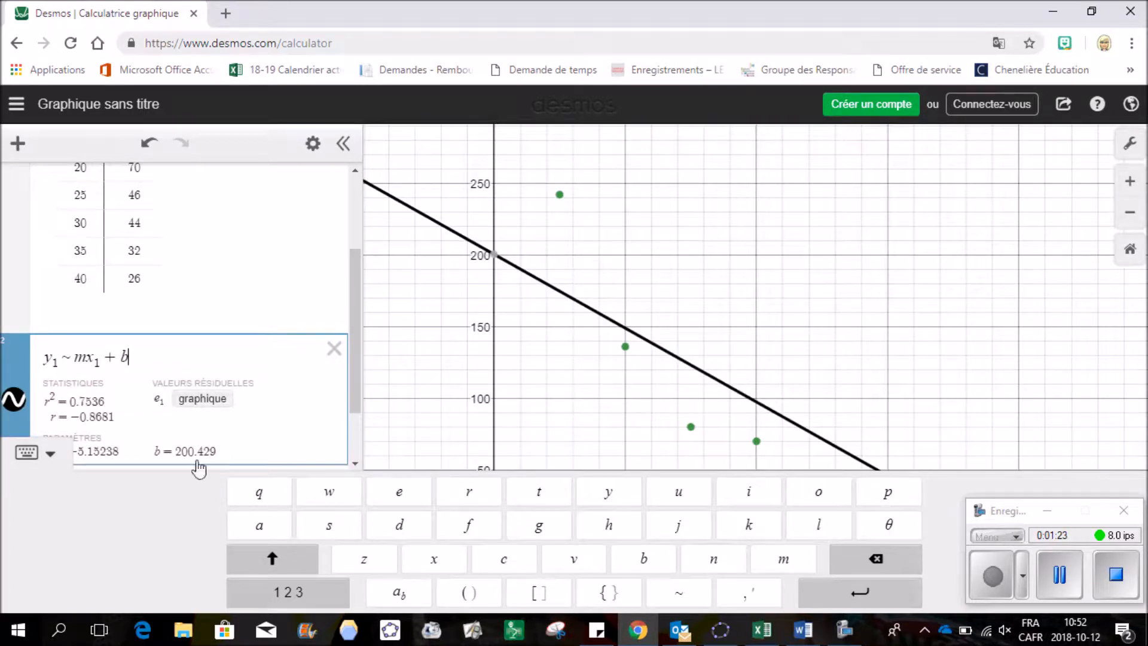
{"action": "left_click", "coordinate": [26, 453]}
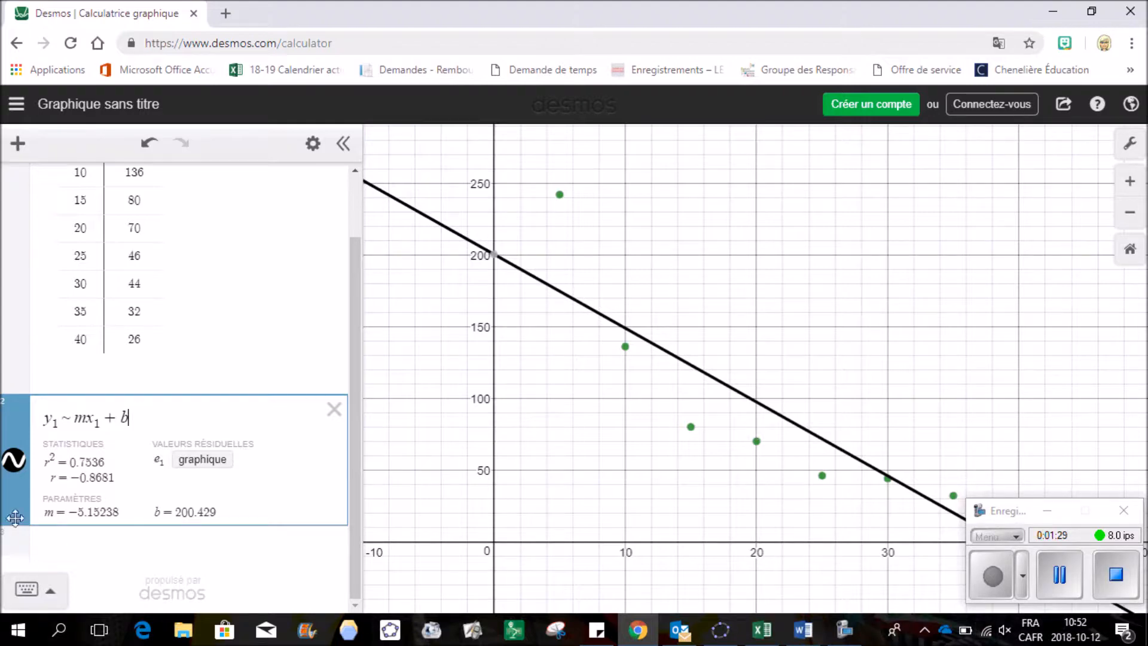
{"action": "left_click", "coordinate": [14, 461]}
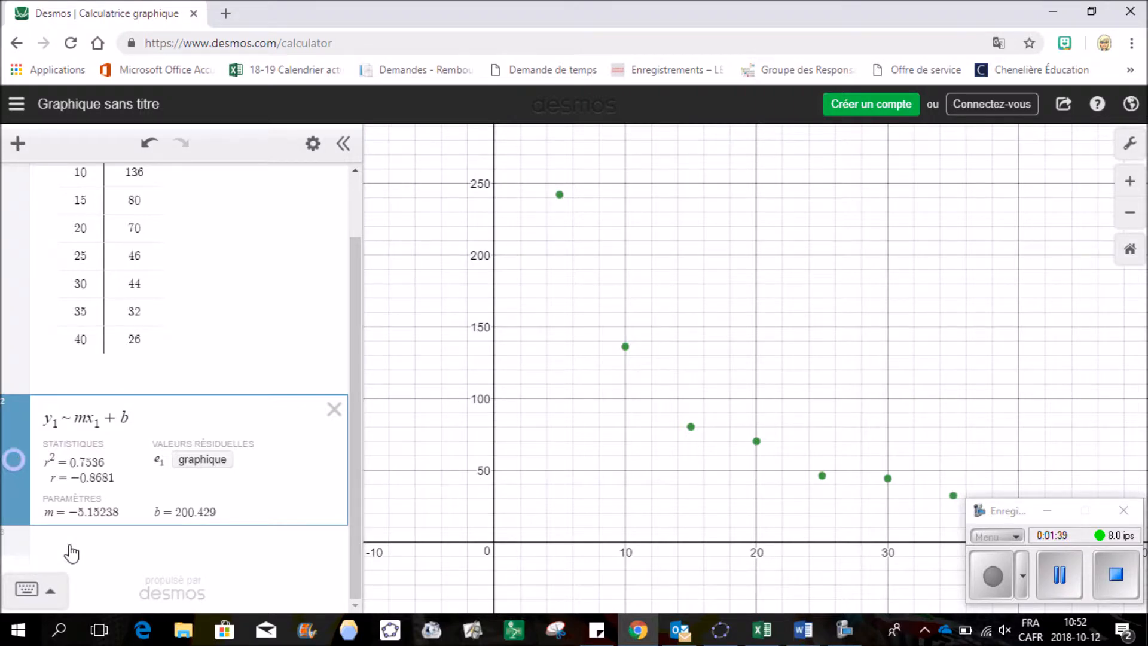
Add the regression y1 ~ k/x1 (k = 1239.09, R² = 0.9917), briefly comparing it with the linear fit
{"action": "left_click", "coordinate": [71, 553]}
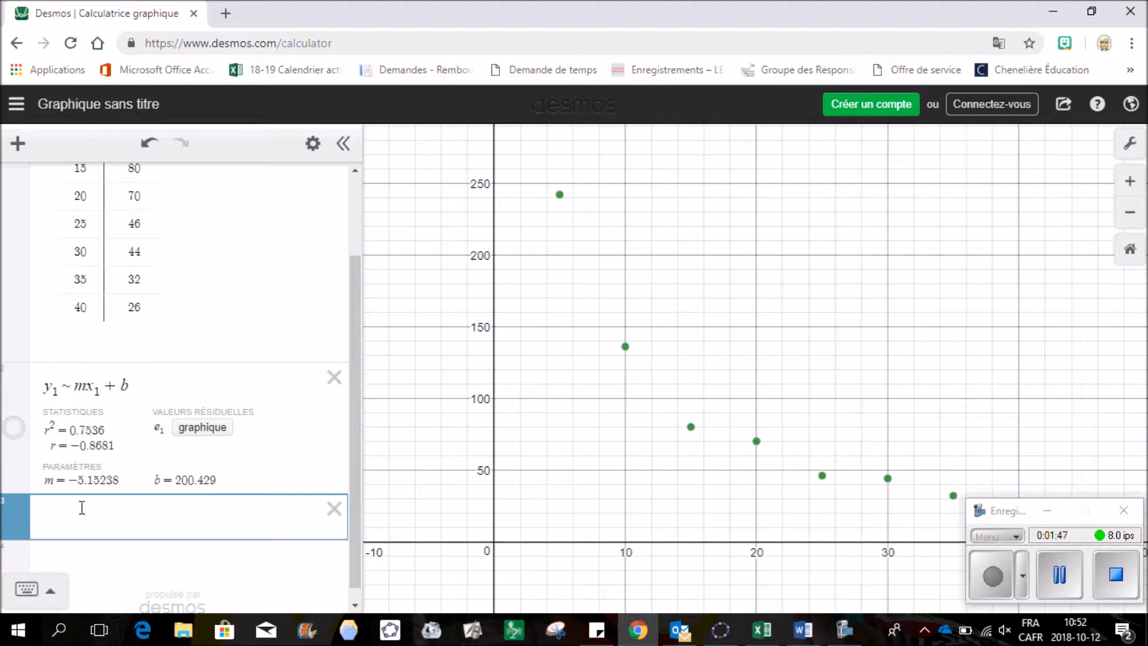
{"action": "type", "text": "y1"}
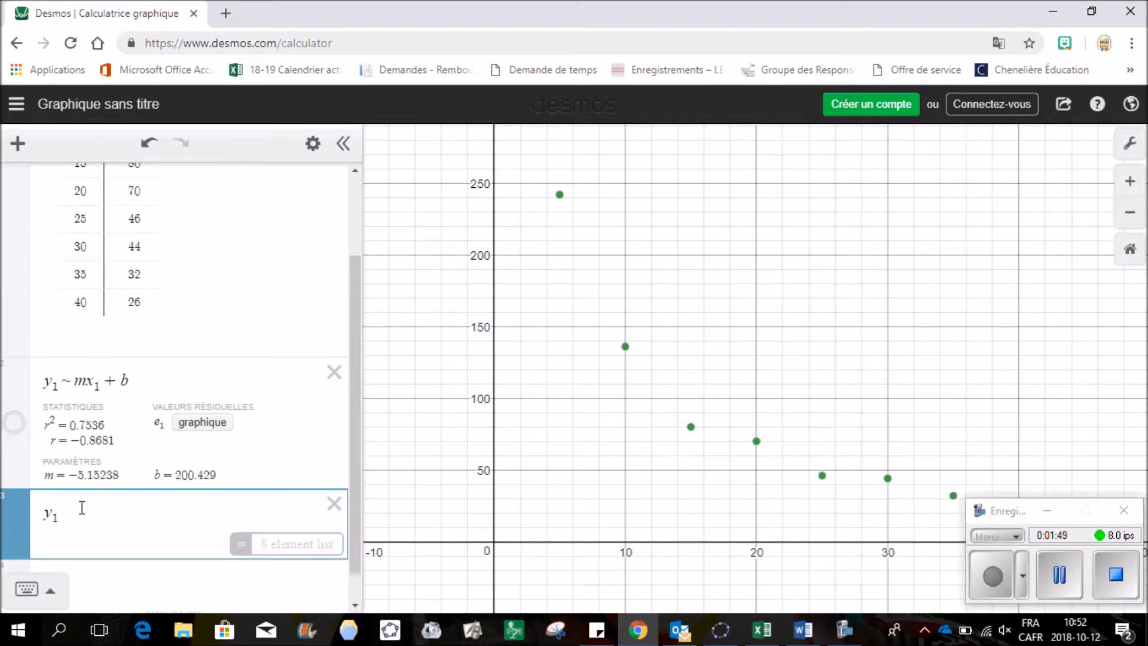
{"action": "left_click", "coordinate": [54, 591]}
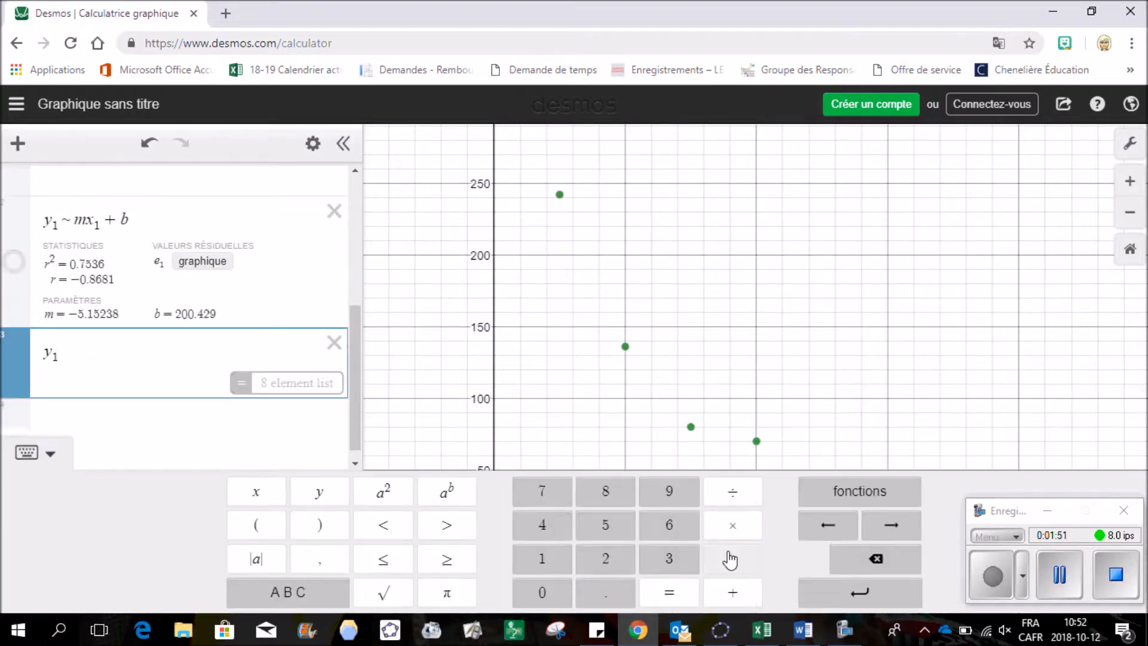
{"action": "left_click", "coordinate": [311, 593]}
{"action": "left_click", "coordinate": [682, 593]}
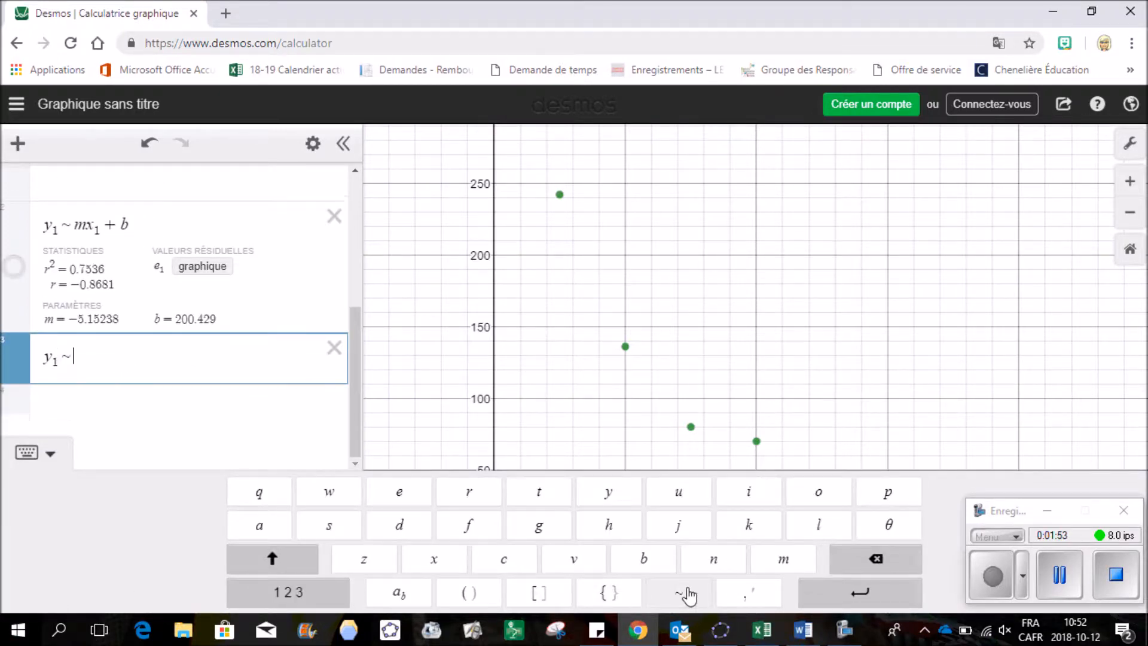
{"action": "type", "text": "k"}
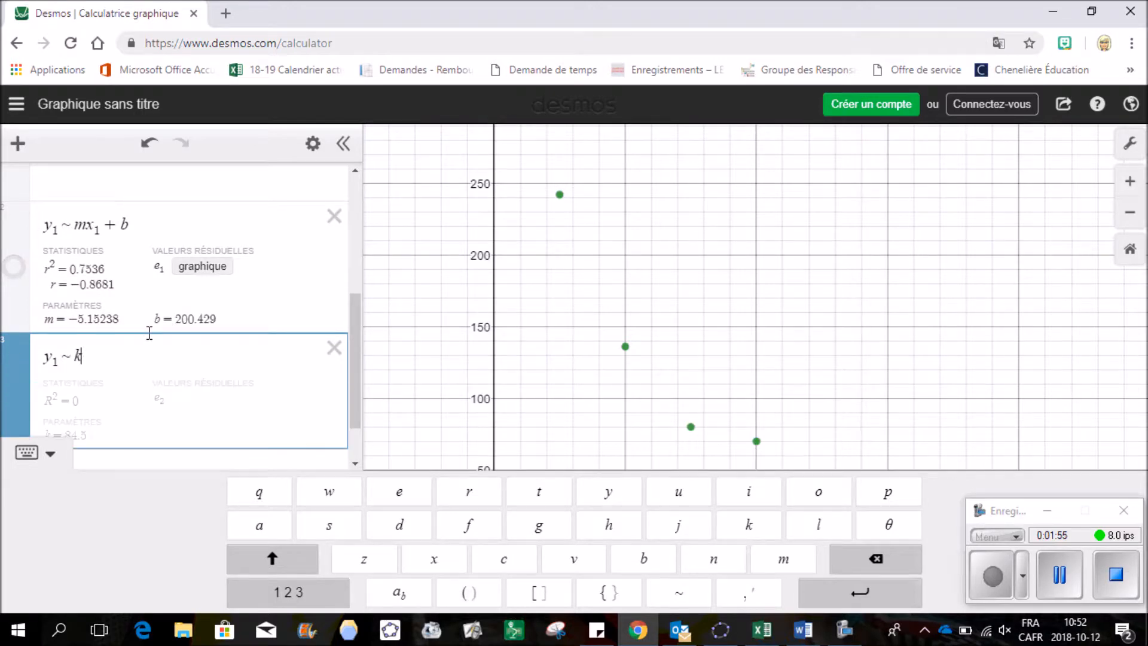
{"action": "type", "text": "/"}
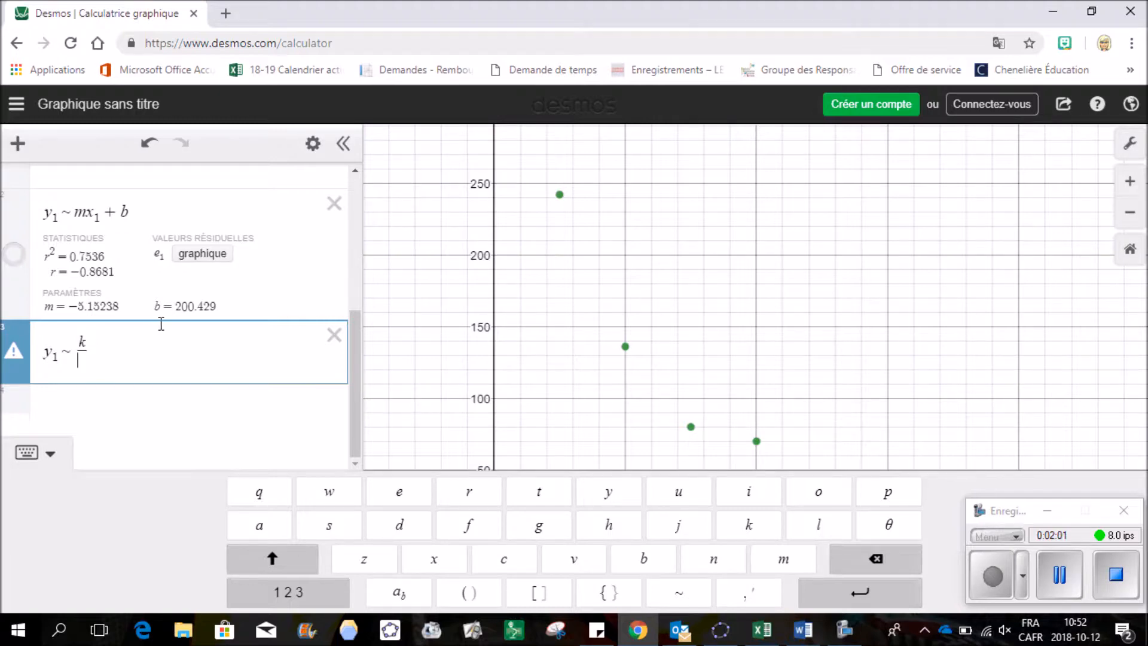
{"action": "type", "text": "x1"}
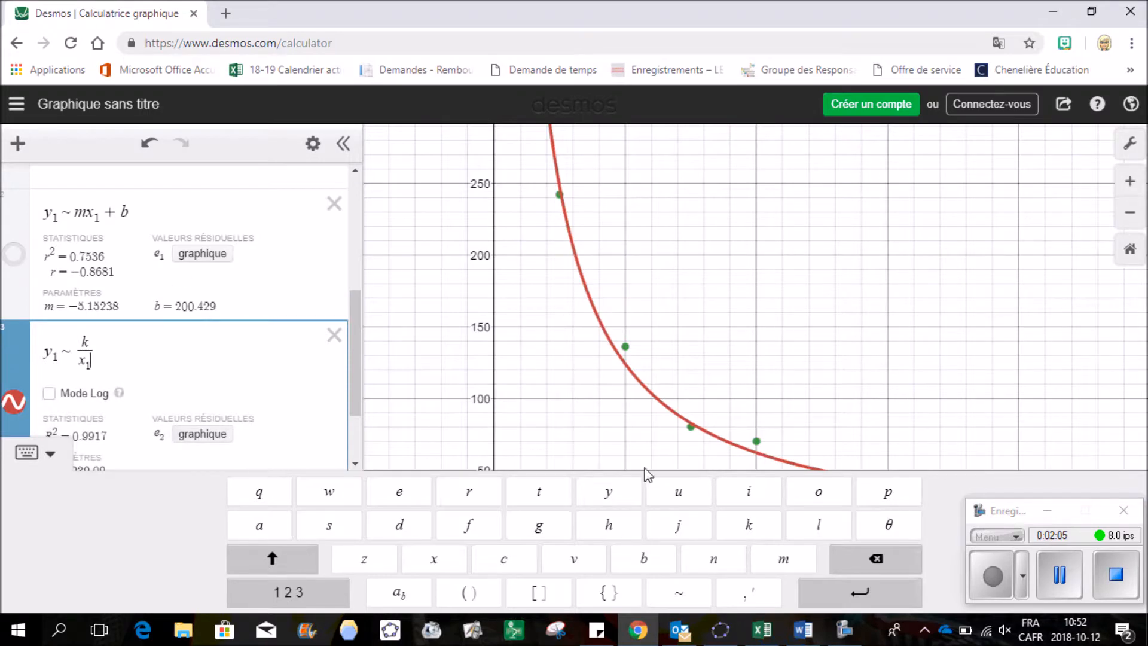
{"action": "left_click", "coordinate": [27, 452]}
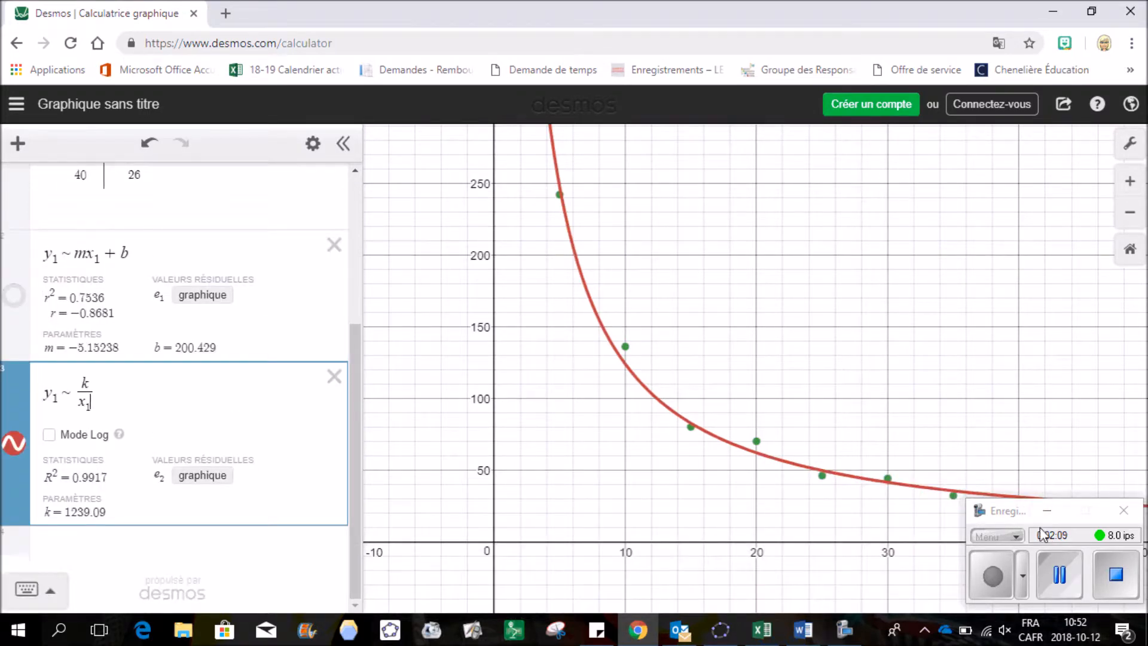
{"action": "left_click", "coordinate": [15, 297]}
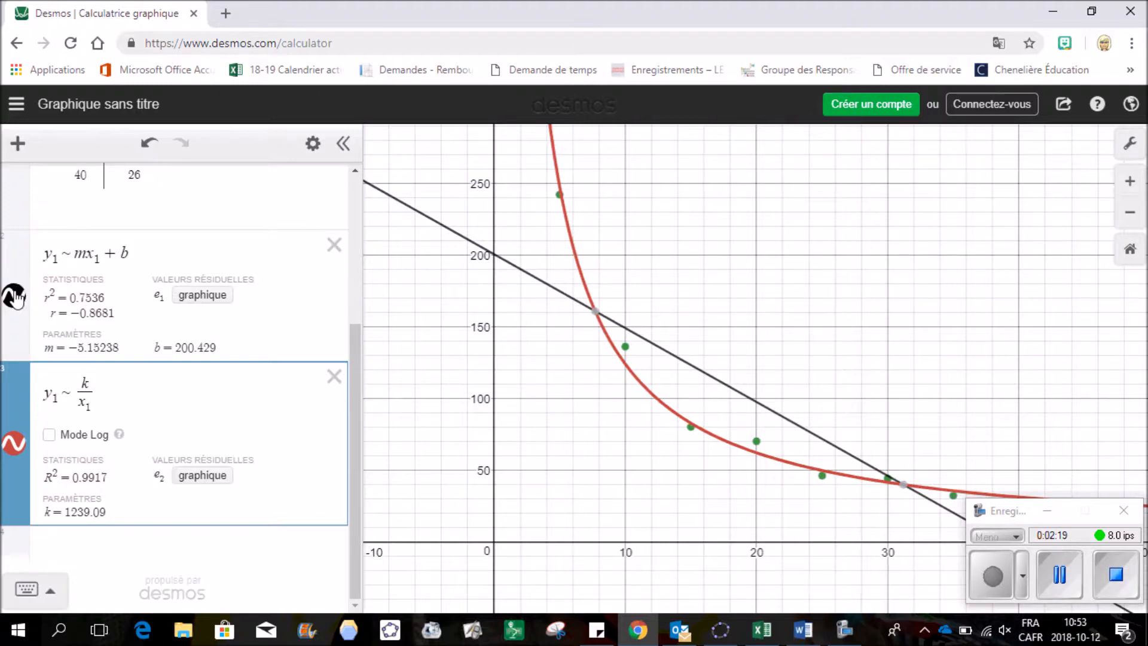
{"action": "left_click", "coordinate": [15, 296]}
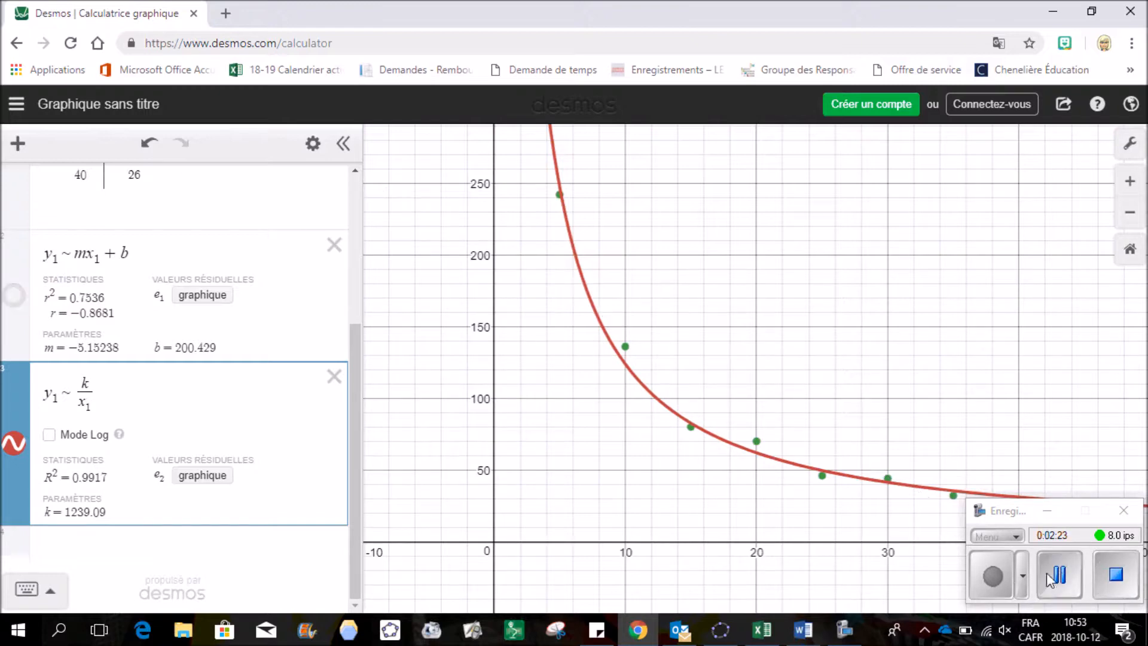
Add a new folder named Antibactérien to the expression list
{"action": "left_click", "coordinate": [1058, 575]}
{"action": "left_click", "coordinate": [991, 576]}
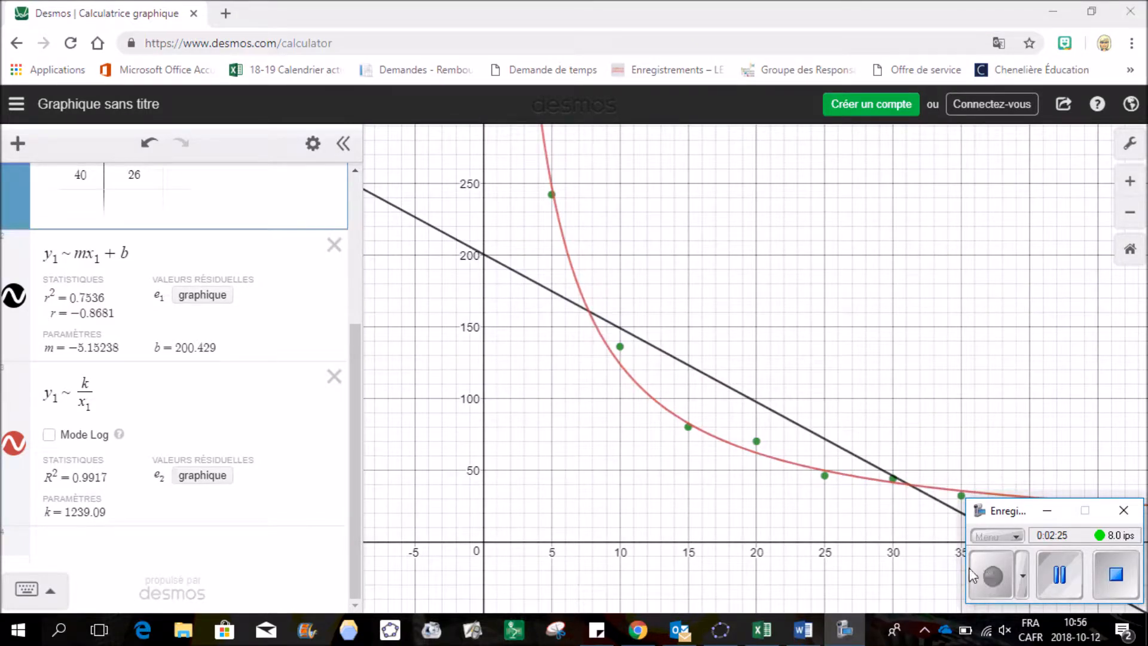
{"action": "scroll", "coordinate": [145, 375], "scroll_direction": "up", "scroll_amount": 5}
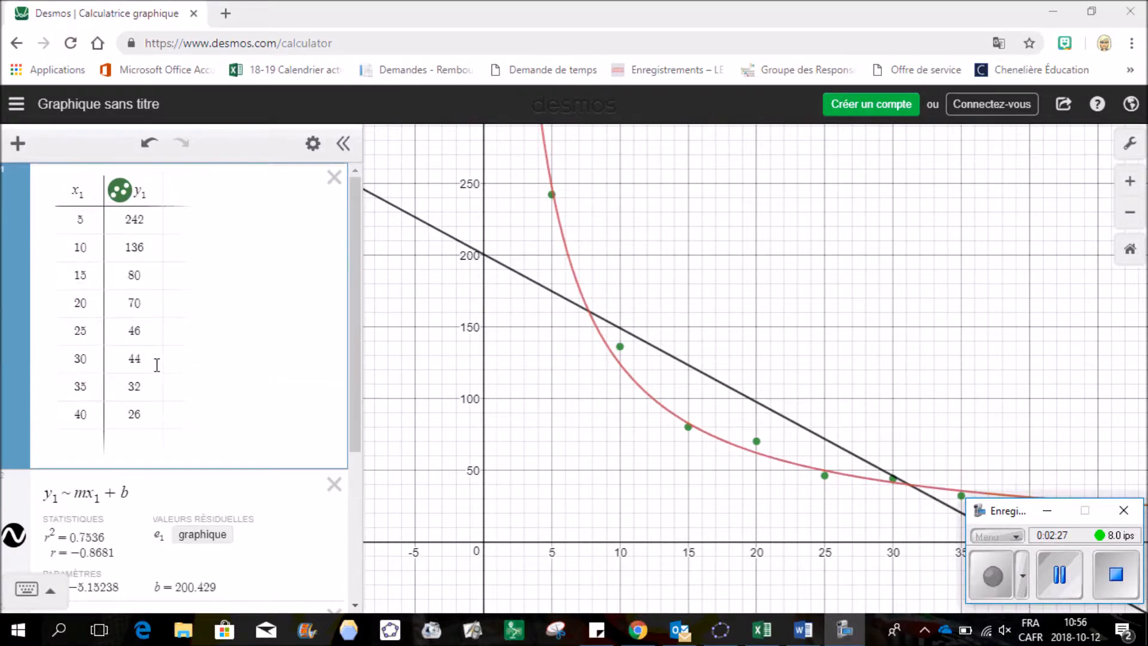
{"action": "scroll", "coordinate": [159, 358], "scroll_direction": "down", "scroll_amount": 5}
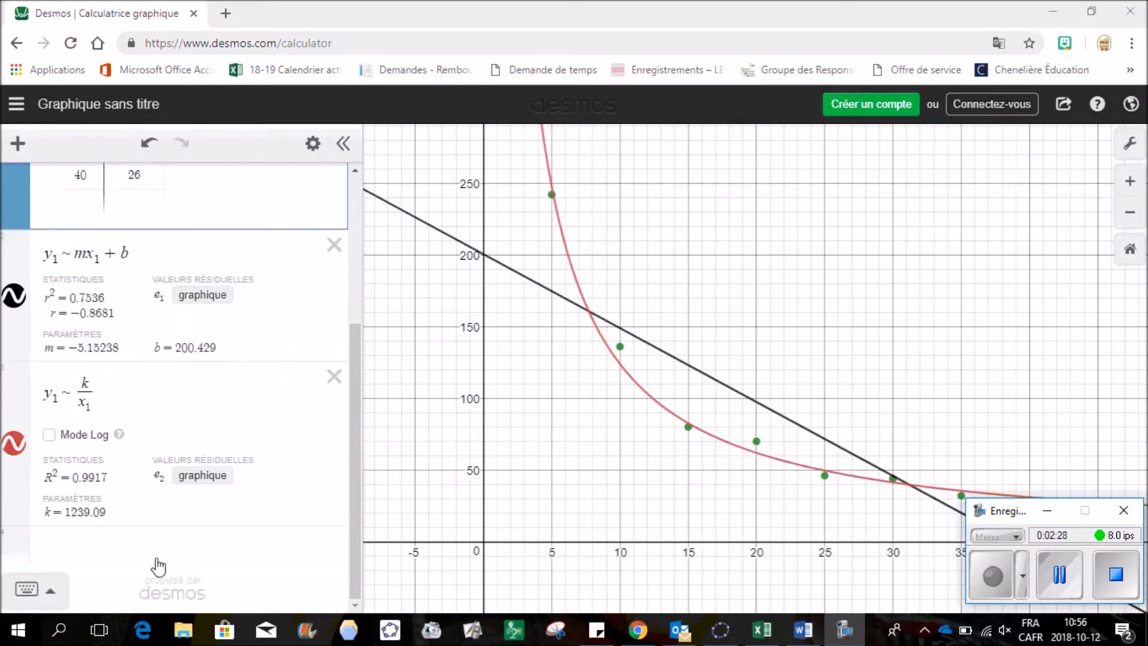
{"action": "left_click", "coordinate": [19, 144]}
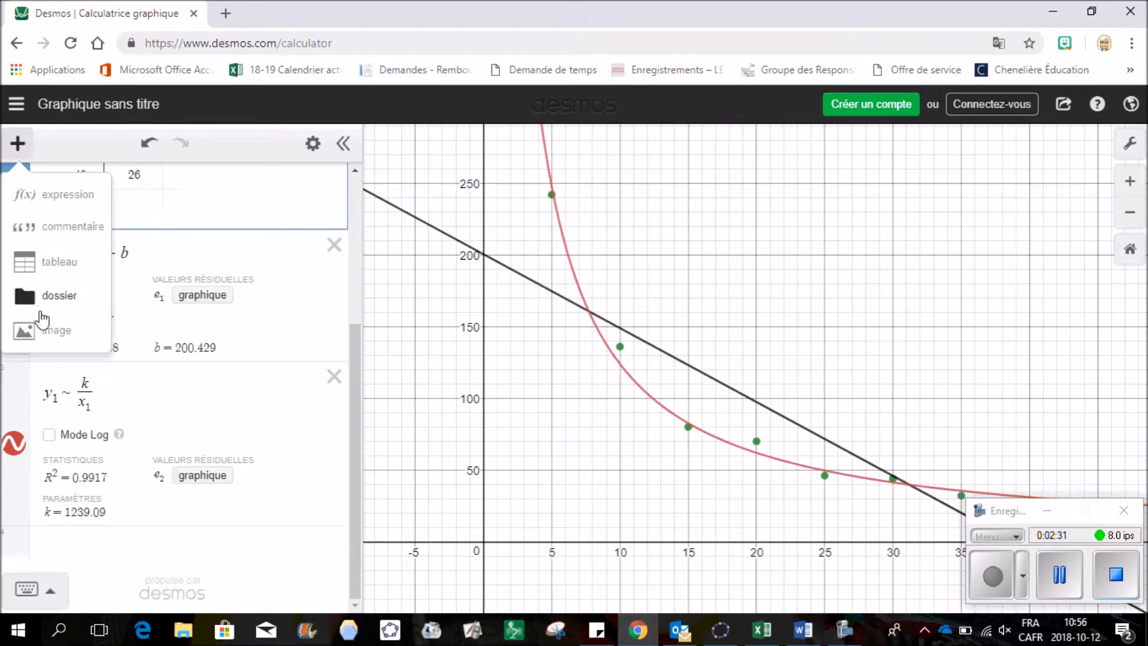
{"action": "left_click", "coordinate": [60, 299]}
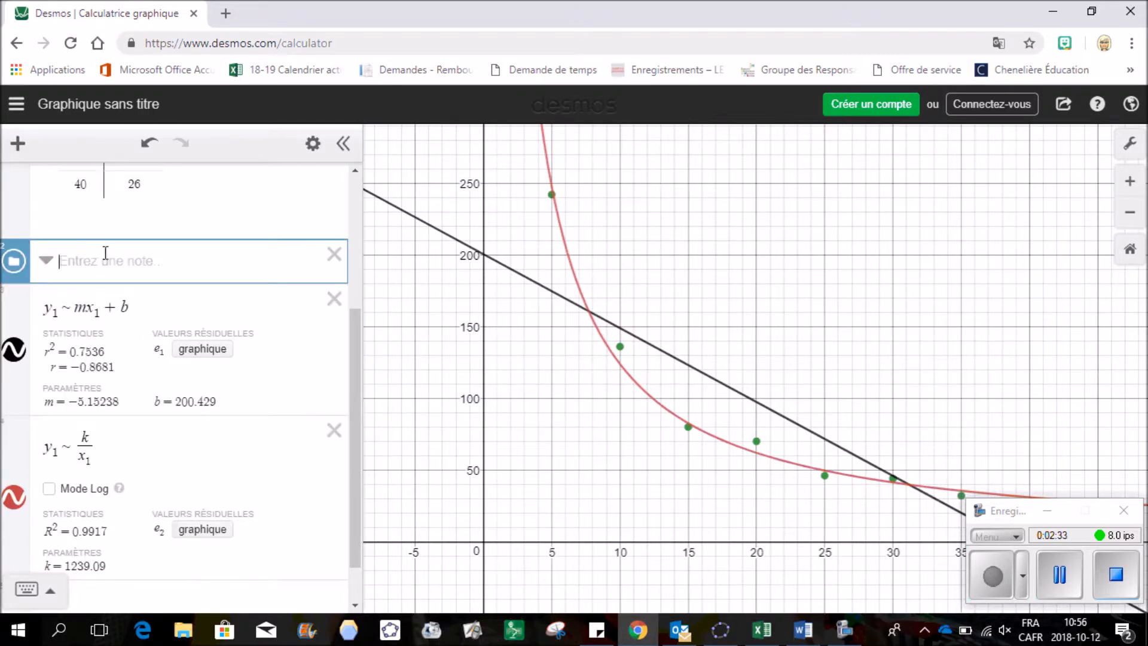
{"action": "type", "text": "Antibactérien"}
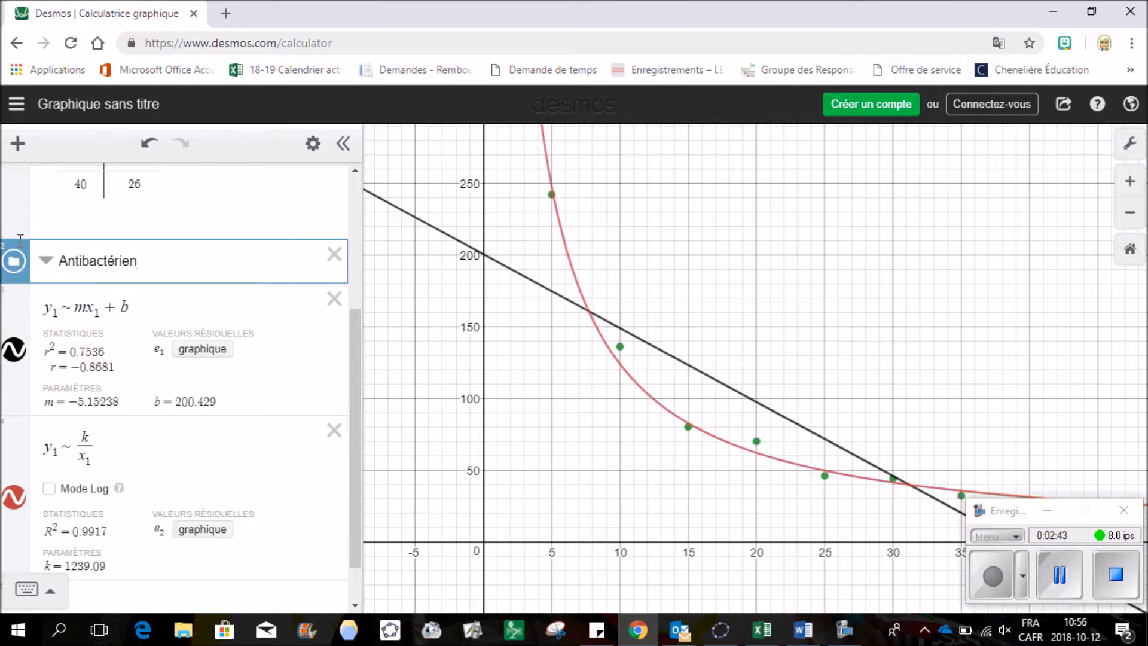
Move the data table and both regressions into the Antibactérien folder and collapse it
{"action": "left_click_drag", "start_coordinate": [18, 246], "coordinate": [16, 167]}
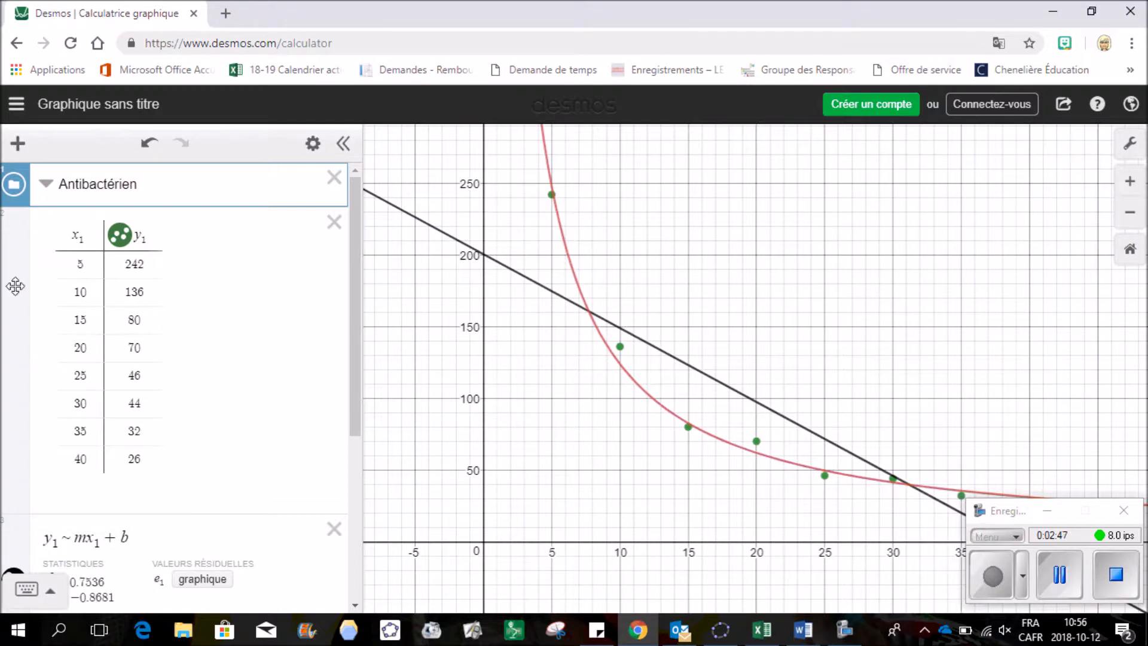
{"action": "left_click_drag", "start_coordinate": [23, 270], "coordinate": [41, 263]}
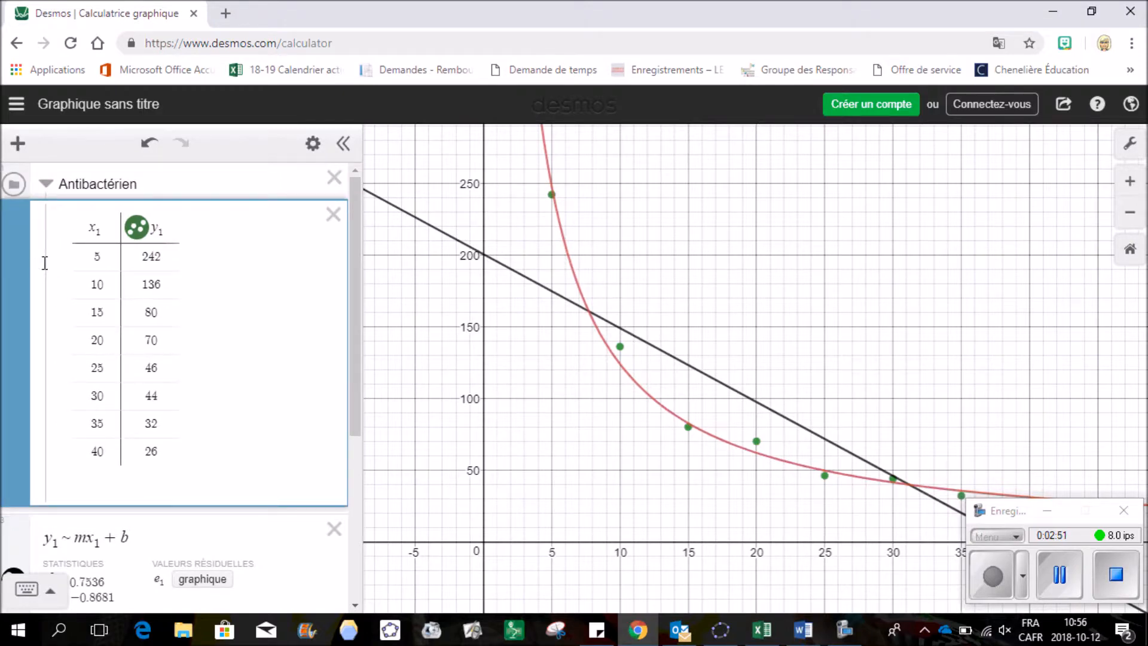
{"action": "mouse_move", "coordinate": [45, 263]}
{"action": "left_mouse_down"}
{"action": "mouse_move", "coordinate": [53, 246]}
{"action": "mouse_move", "coordinate": [64, 263]}
{"action": "mouse_move", "coordinate": [35, 275]}
{"action": "mouse_move", "coordinate": [58, 268]}
{"action": "left_mouse_up"}
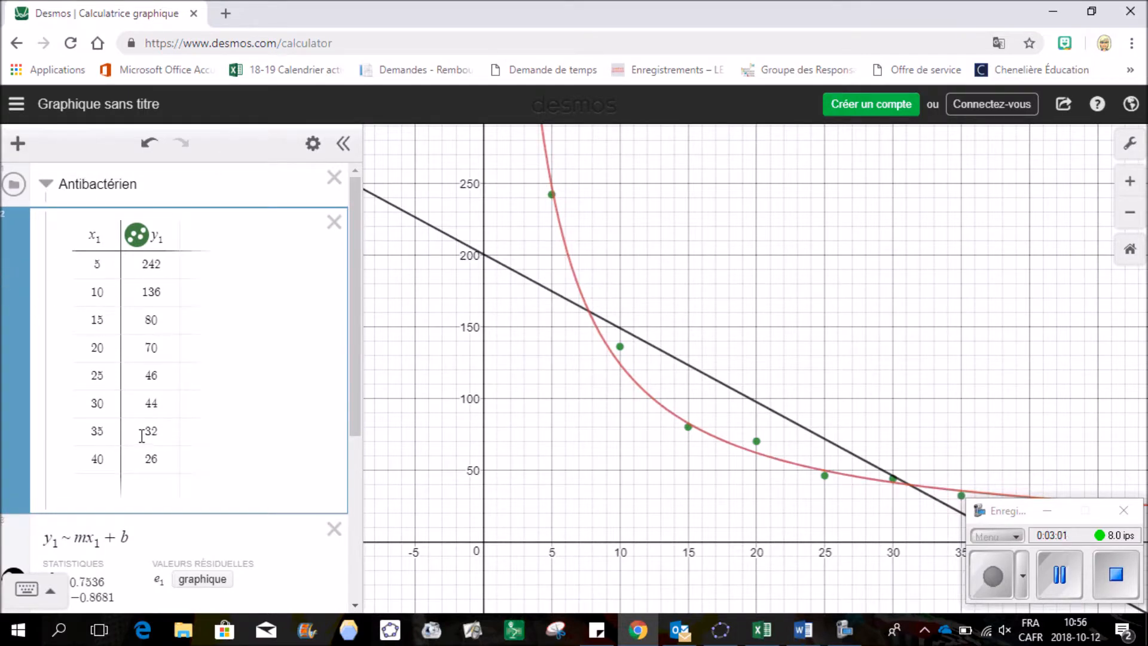
{"action": "scroll", "coordinate": [353, 282], "scroll_direction": "down", "scroll_amount": 1}
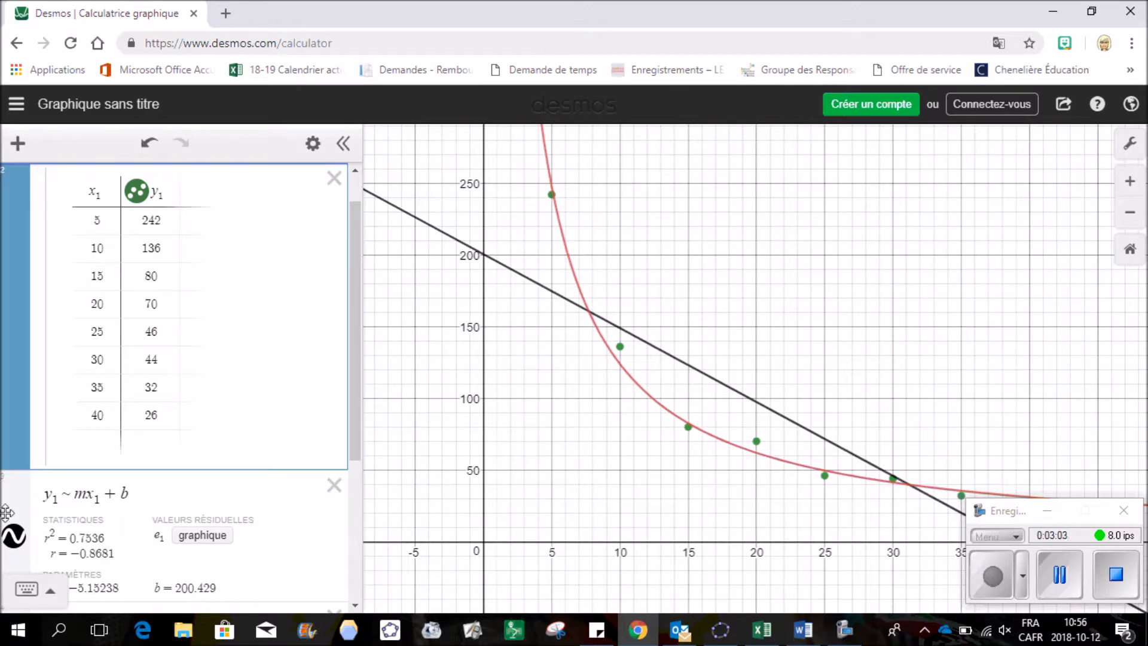
{"action": "left_click", "coordinate": [27, 499]}
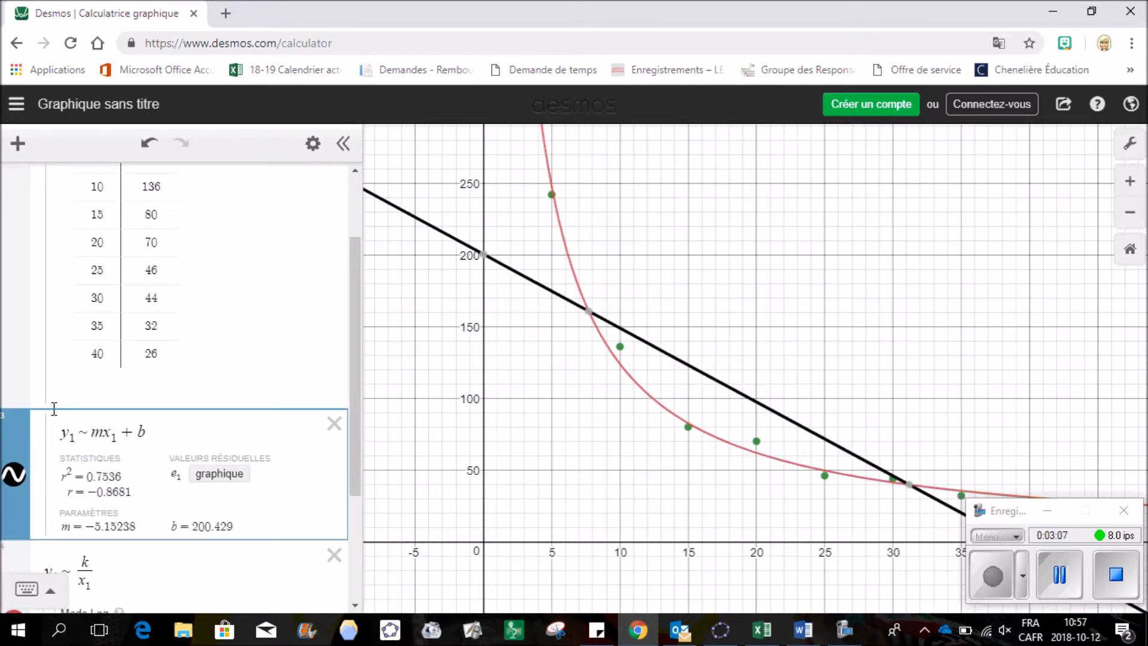
{"action": "scroll", "coordinate": [56, 450], "scroll_direction": "down", "scroll_amount": 3}
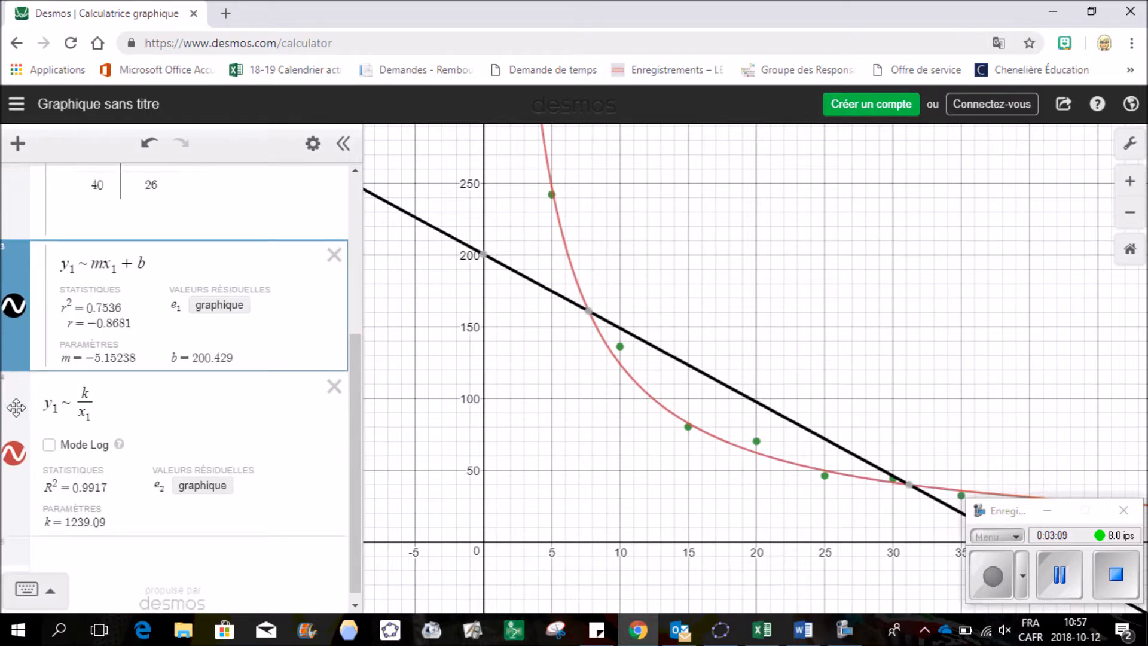
{"action": "left_click_drag", "start_coordinate": [13, 406], "coordinate": [44, 394]}
{"action": "scroll", "coordinate": [170, 484], "scroll_direction": "up", "scroll_amount": 4}
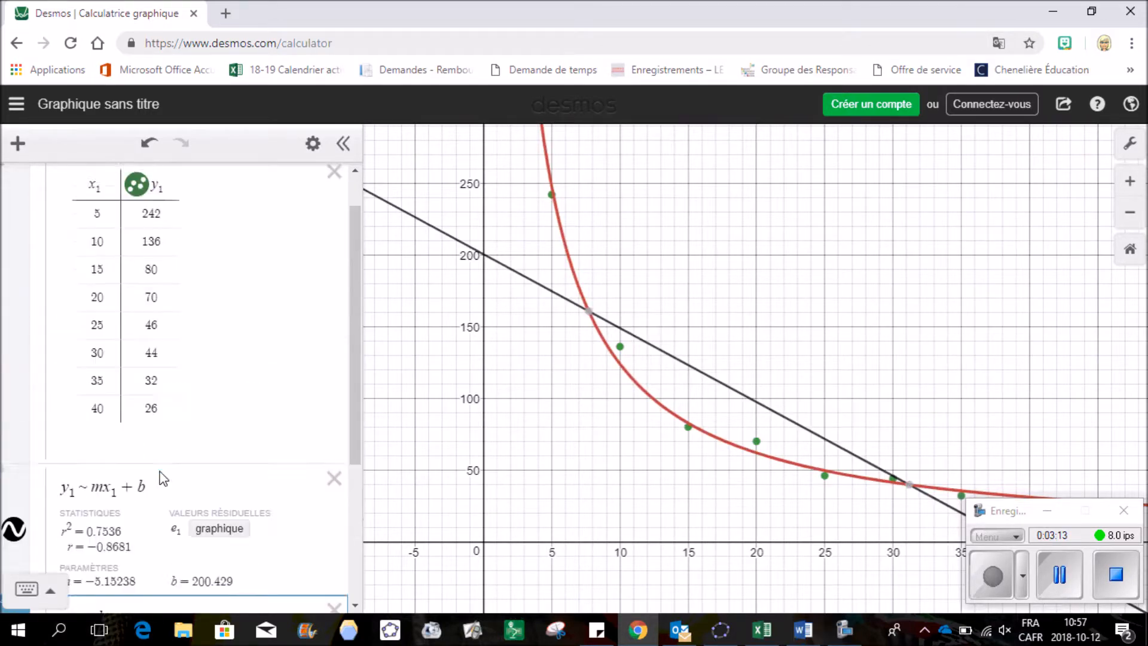
{"action": "left_click", "coordinate": [45, 184]}
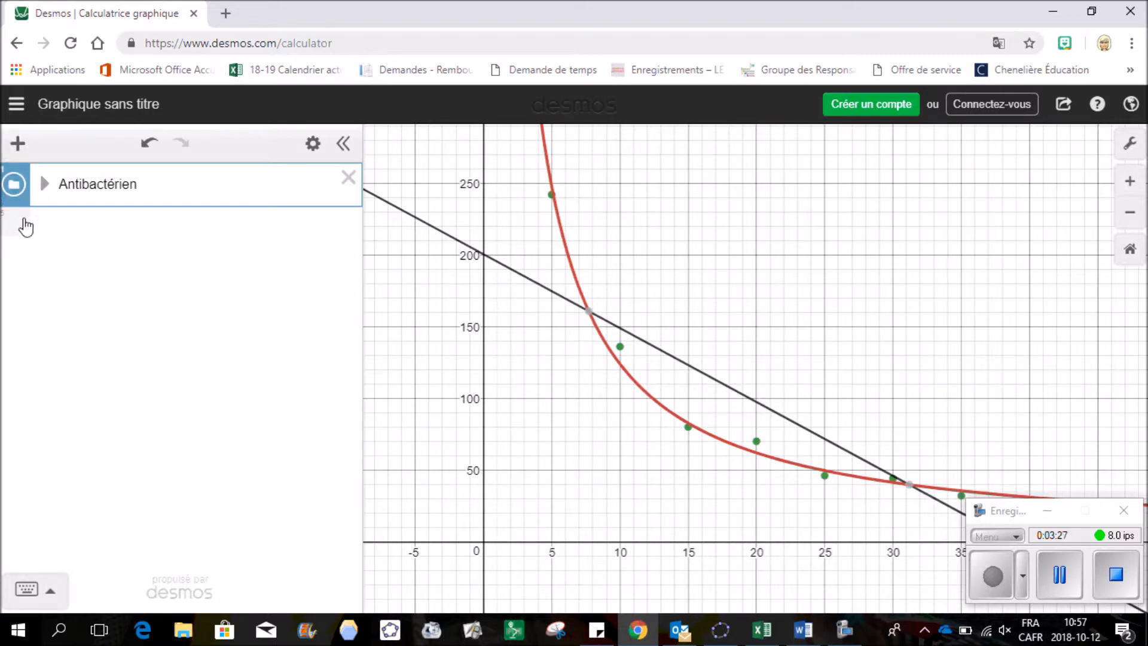
Hide the Antibactérien folder's contents and reset the graph to the default zoom
{"action": "left_click", "coordinate": [14, 184]}
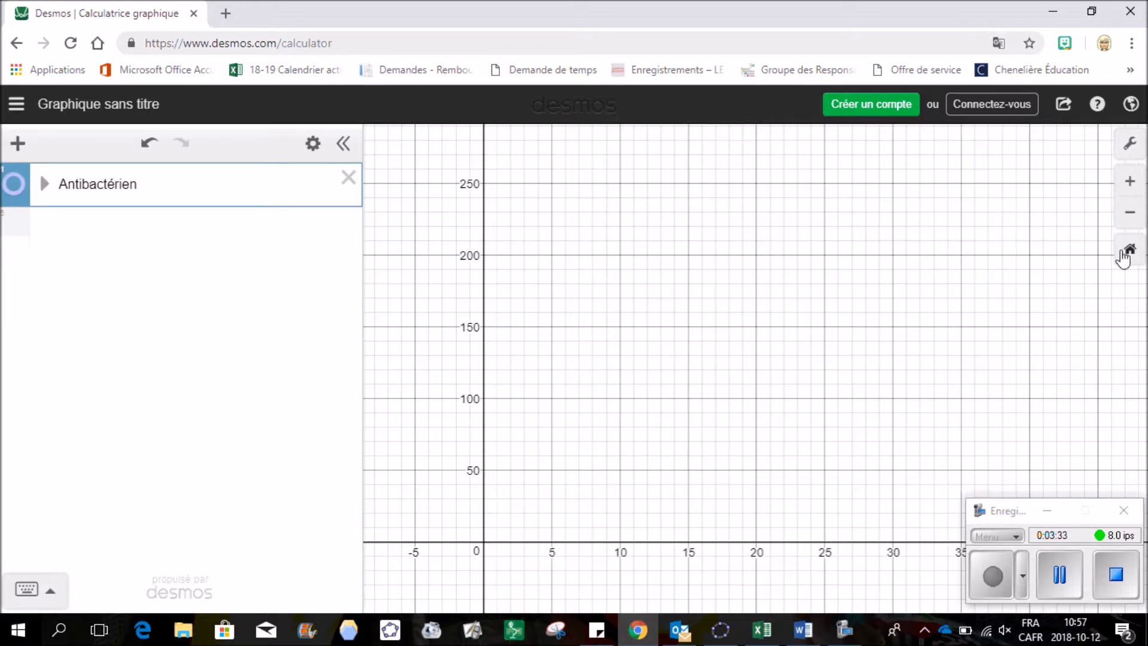
{"action": "left_click", "coordinate": [1131, 251]}
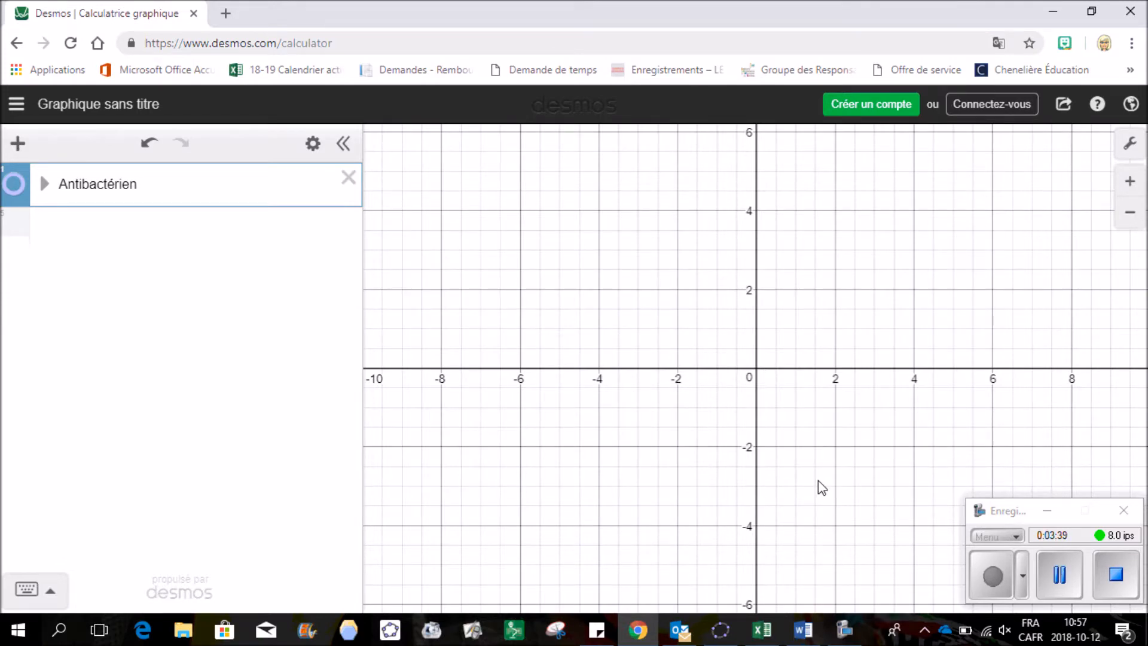
{"action": "mouse_move", "coordinate": [768, 632]}
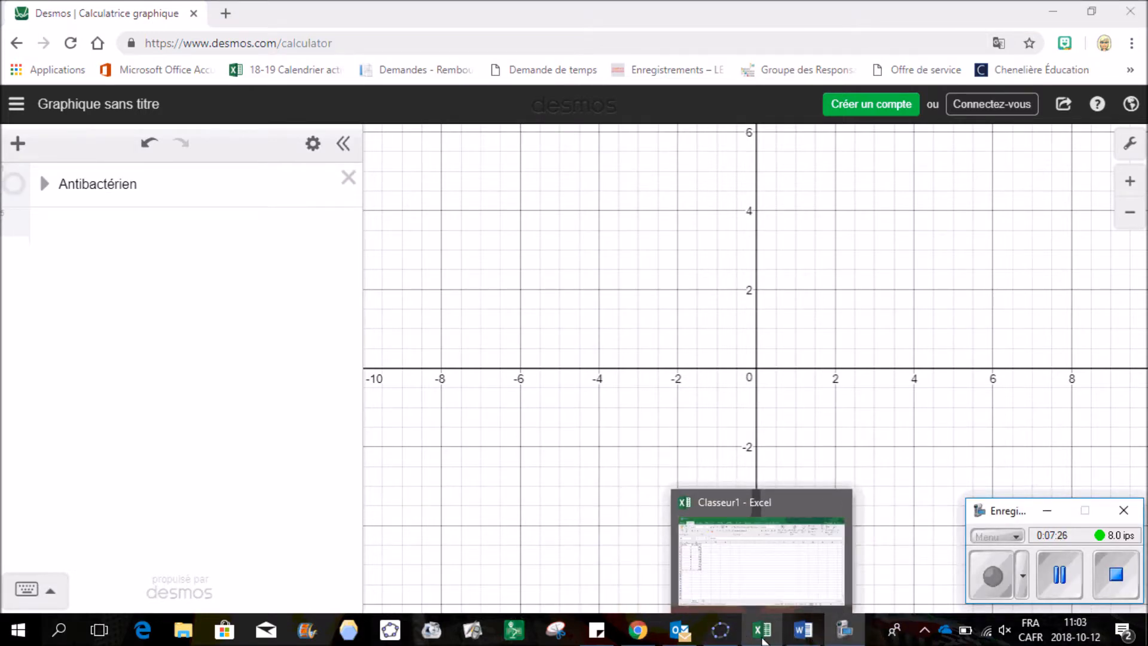
Copy the Année/Population range A1:B11 from Excel and return to Desmos
{"action": "left_click", "coordinate": [762, 635]}
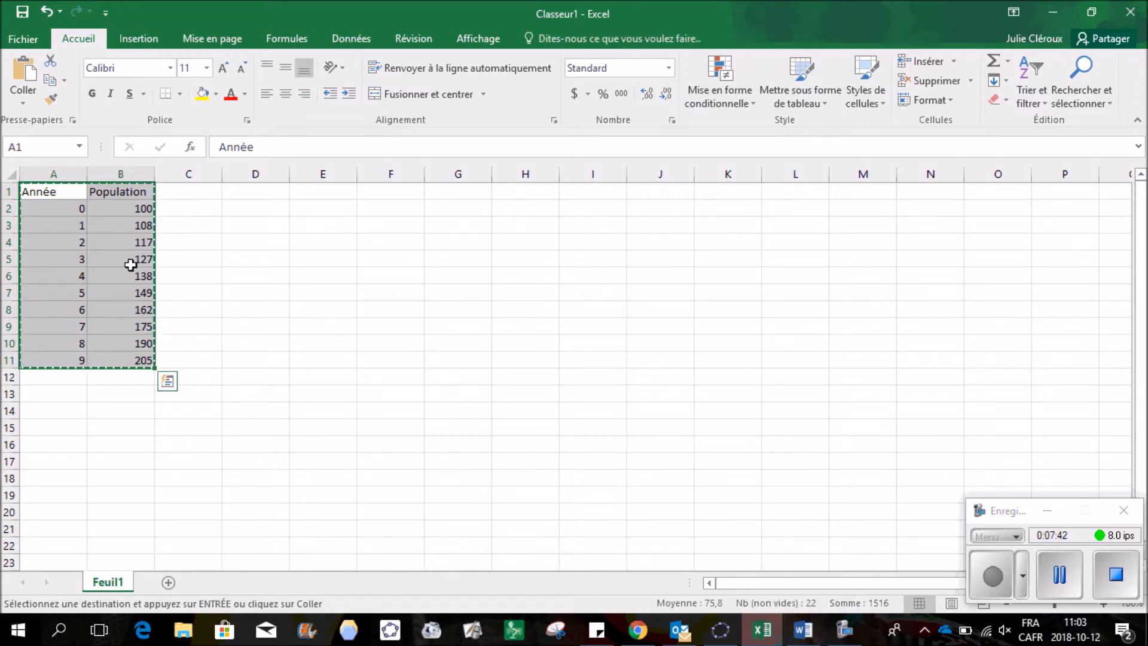
{"action": "right_click", "coordinate": [112, 225]}
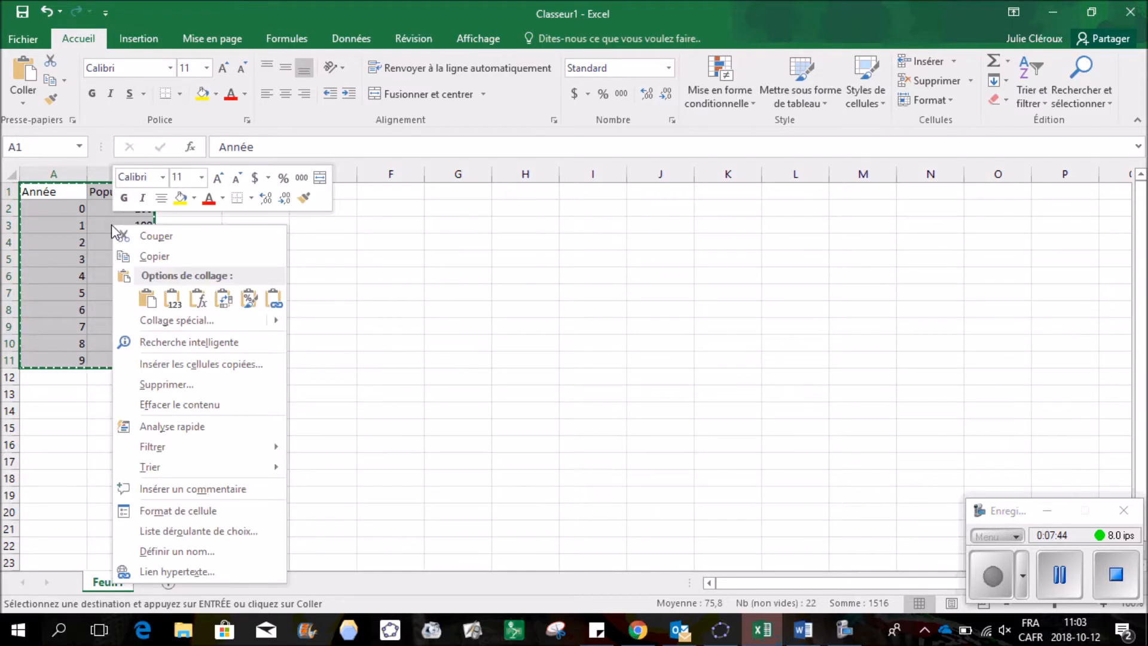
{"action": "left_click", "coordinate": [140, 257]}
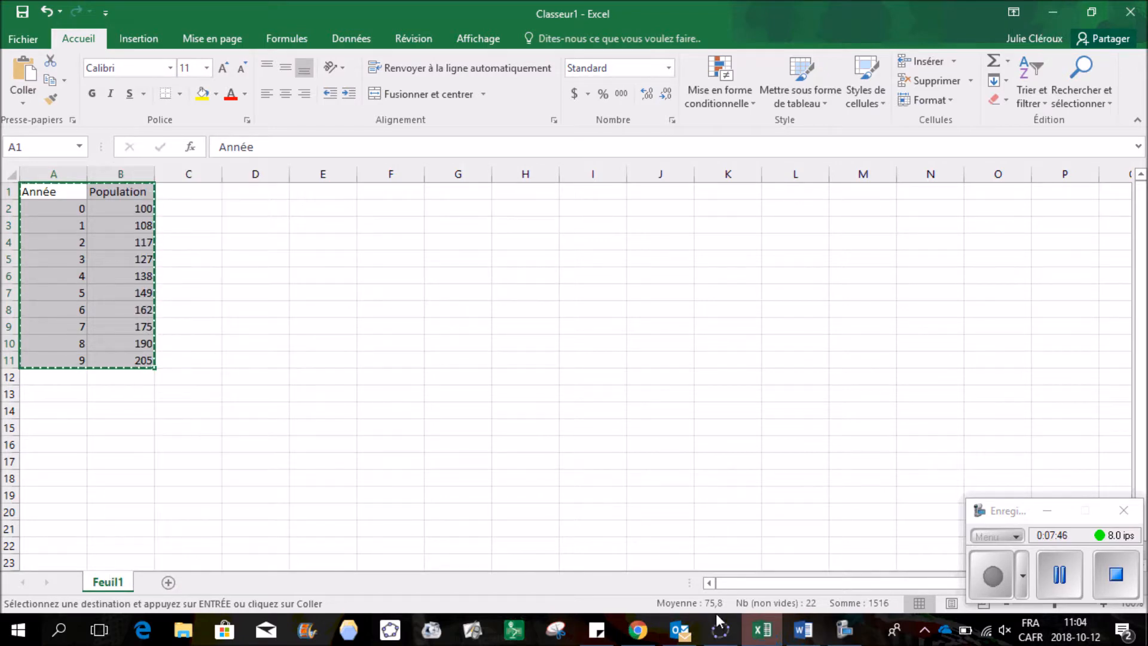
{"action": "left_click", "coordinate": [643, 637]}
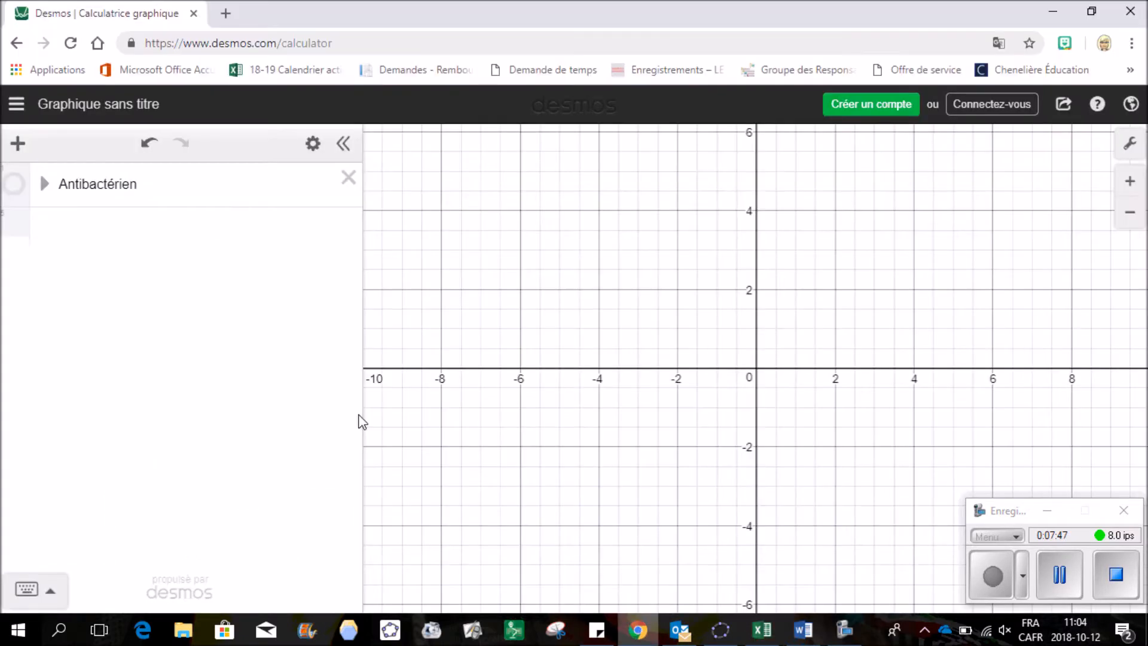
Paste the year and population data below the folder as a ten-point x₃/y₃ table
{"action": "left_click", "coordinate": [72, 228]}
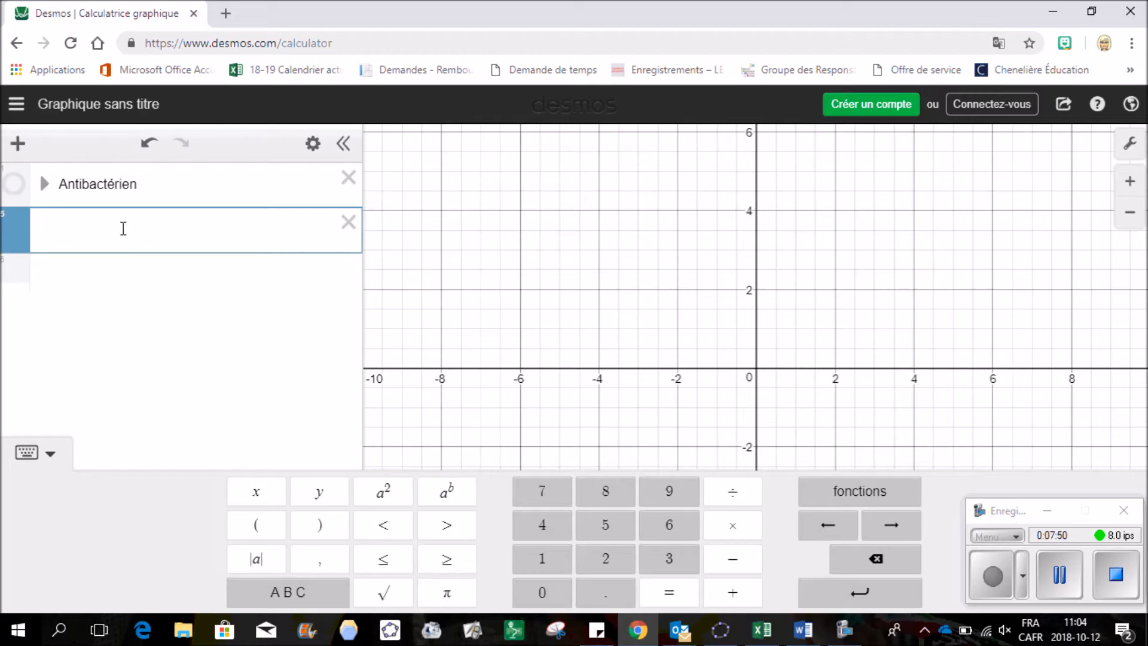
{"action": "key", "text": "ctrl+v"}
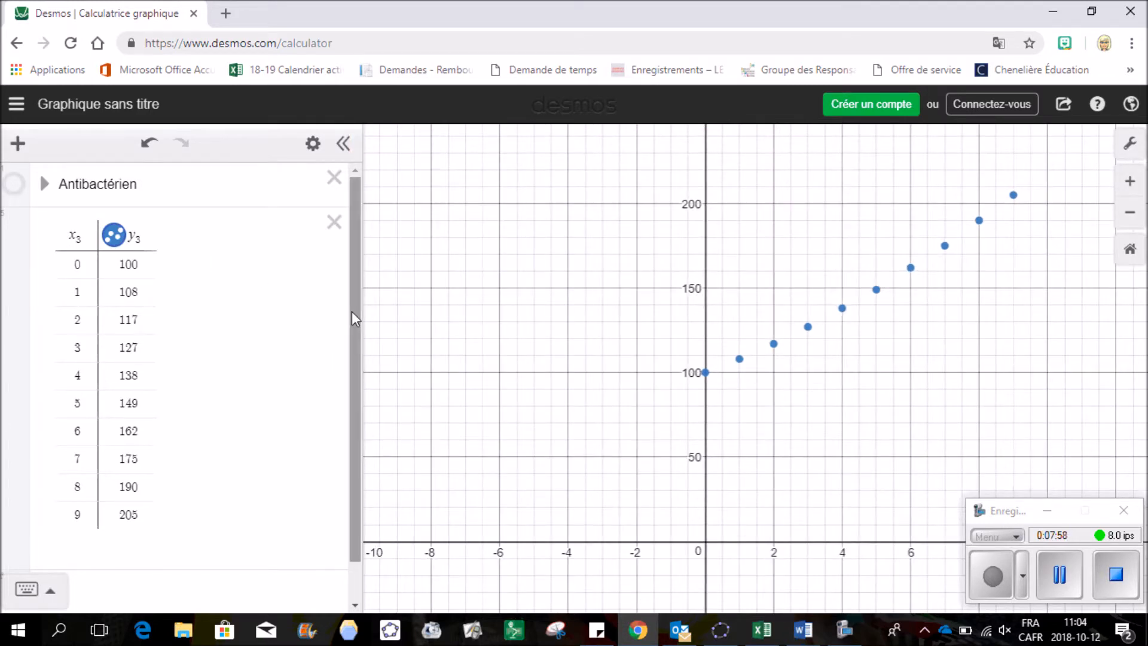
{"action": "left_click_drag", "start_coordinate": [352, 311], "coordinate": [349, 371]}
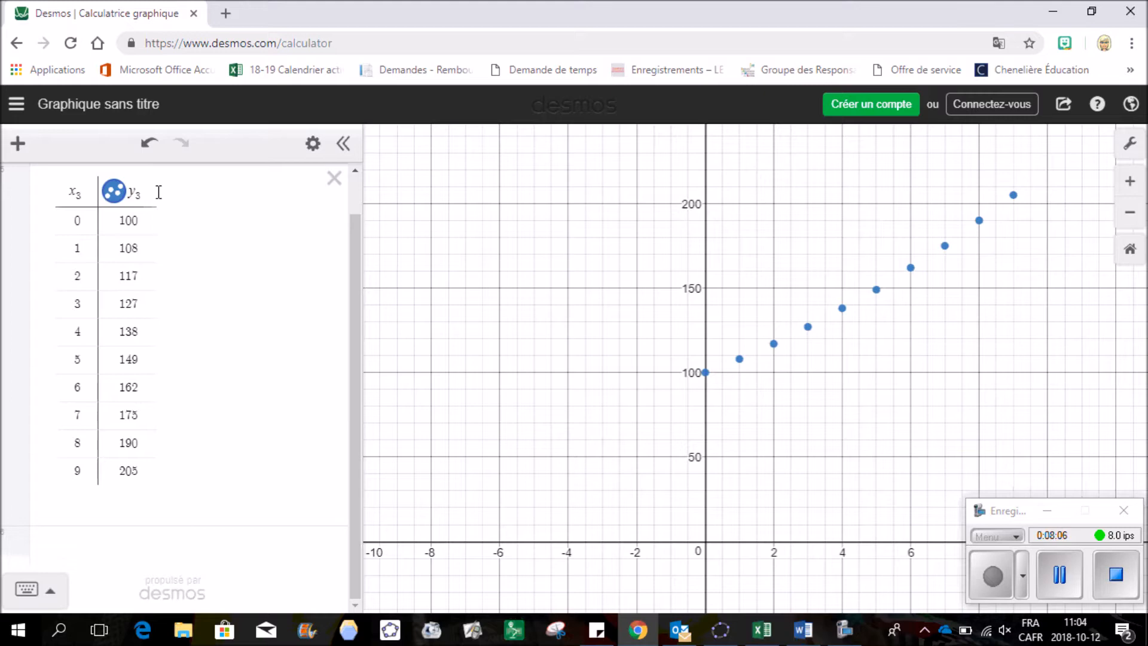
Enter the regression y₃ ~ mx₃ + b, giving m = 11.6667, b = 94.6, r² = 0.9905
{"action": "left_click", "coordinate": [72, 549]}
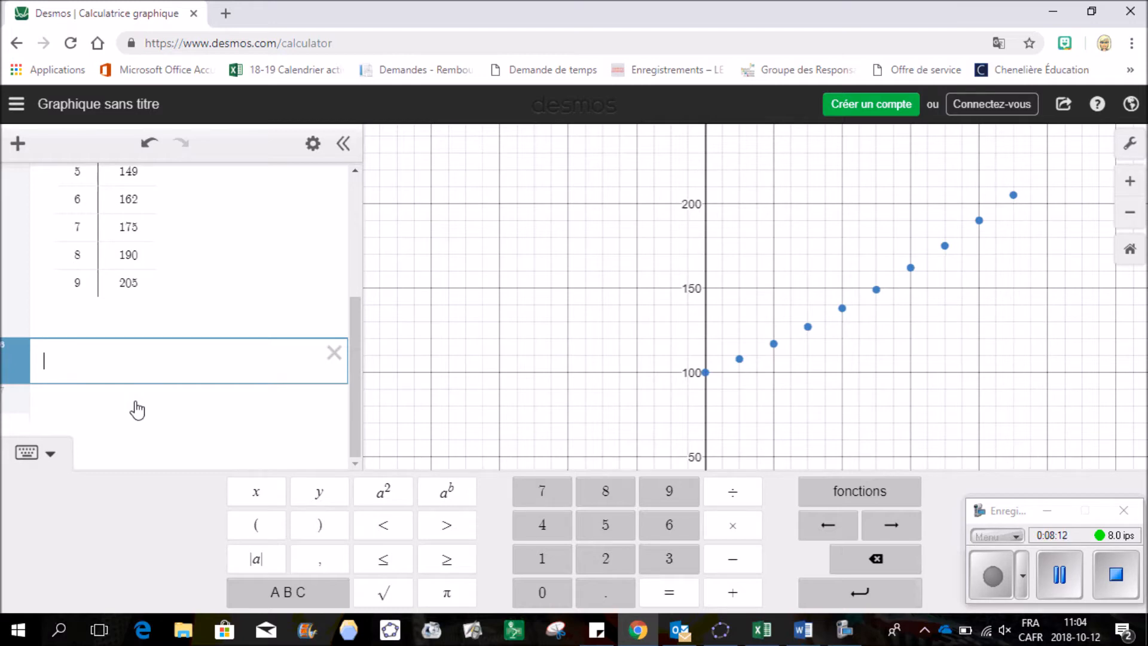
{"action": "type", "text": "y_3="}
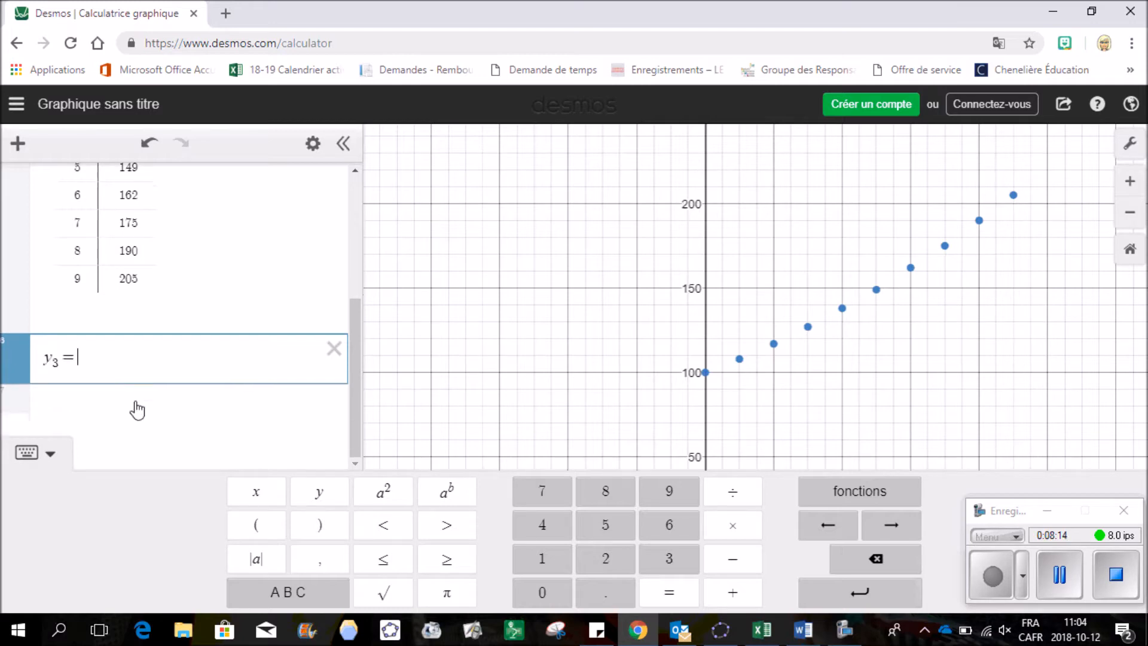
{"action": "type", "text": "mx_3+b"}
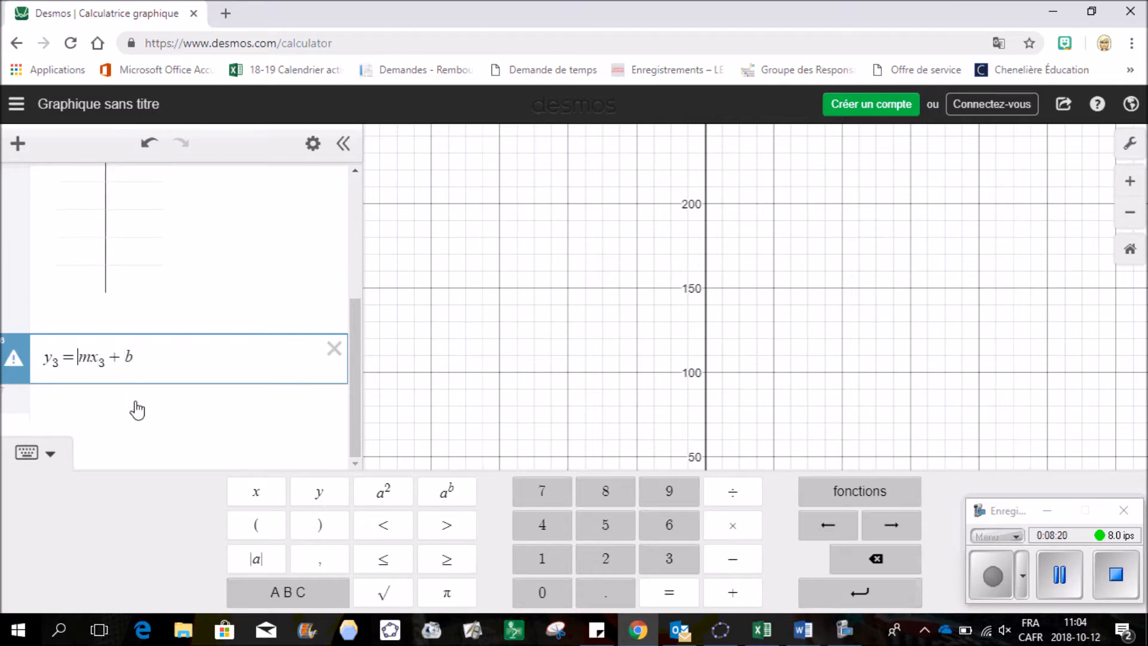
{"action": "key", "text": "BackSpace"}
{"action": "left_click", "coordinate": [286, 602]}
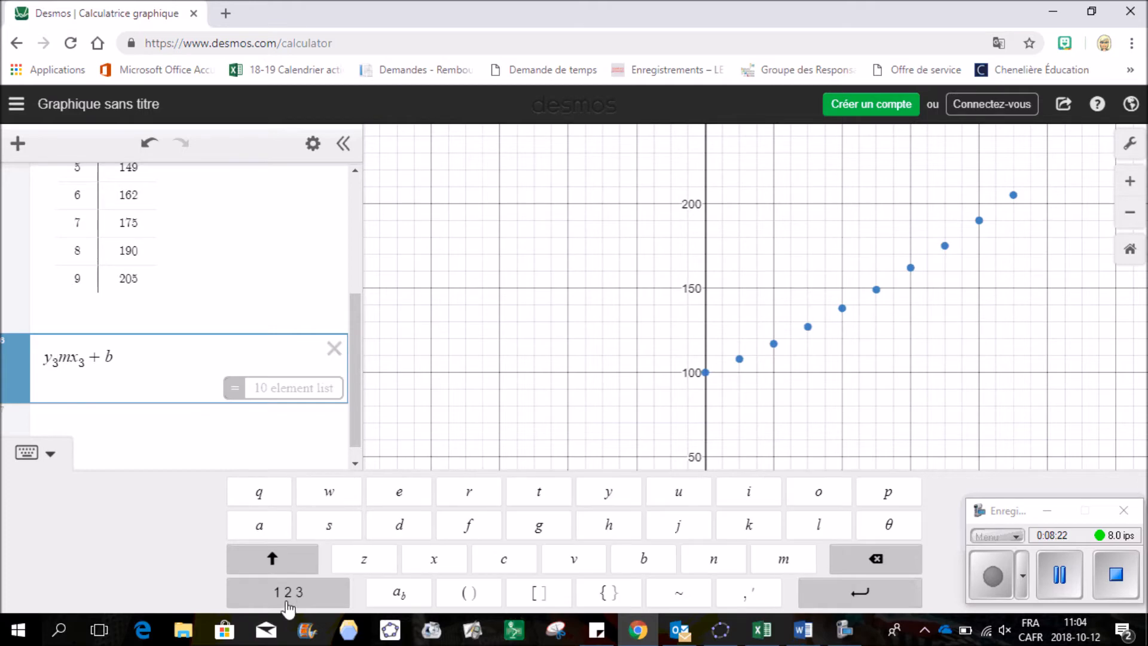
{"action": "left_click", "coordinate": [687, 593]}
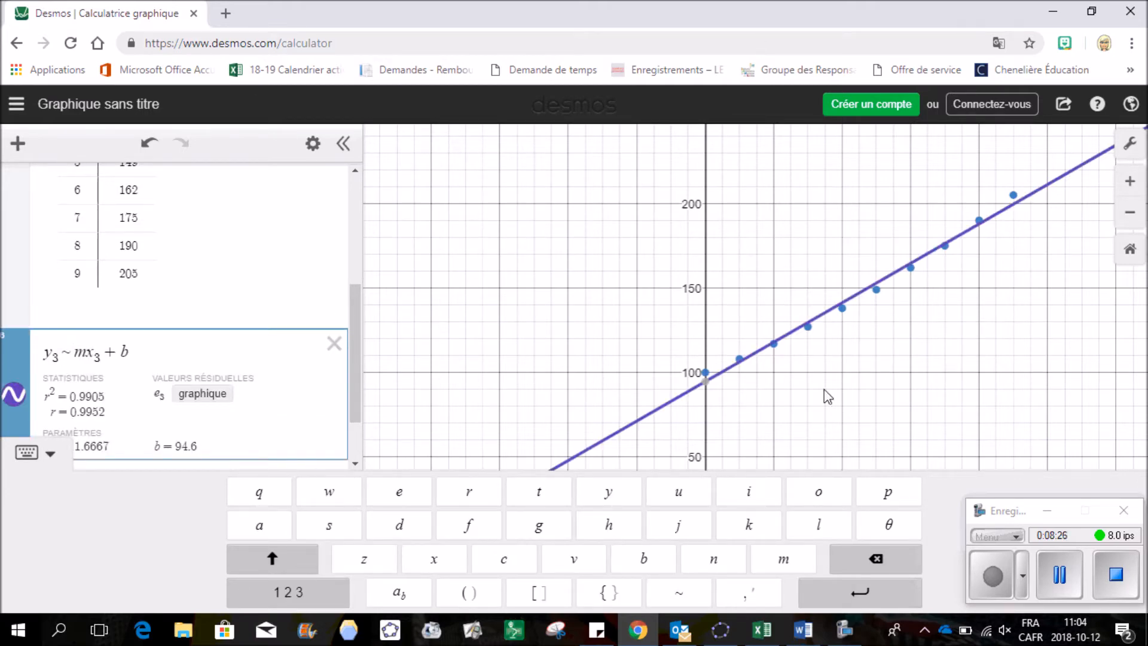
{"action": "left_click", "coordinate": [54, 454]}
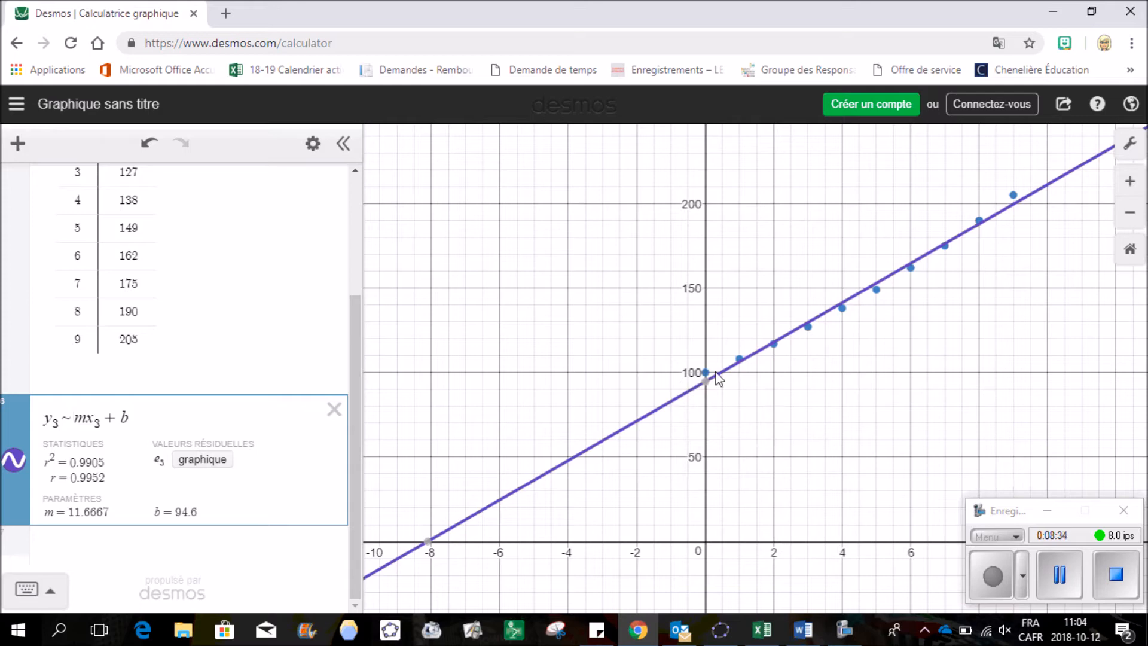
{"action": "mouse_move", "coordinate": [712, 386]}
Hide the linear fit's line and start a new regression row reading y₃ ~
{"action": "left_click", "coordinate": [18, 461]}
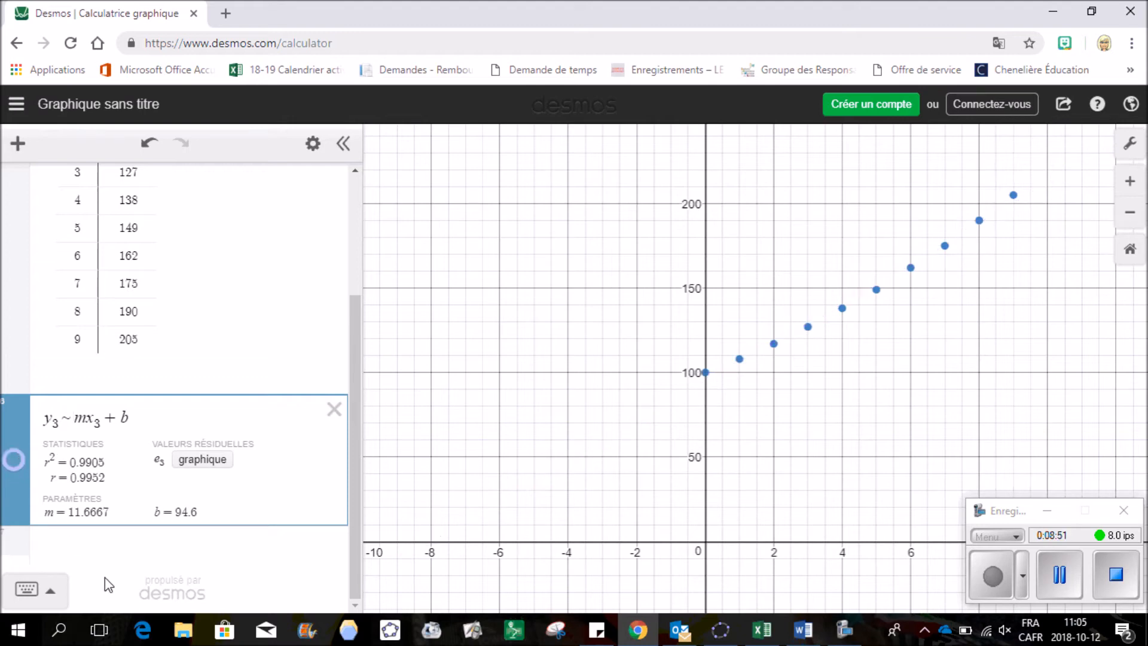
{"action": "left_click", "coordinate": [81, 550]}
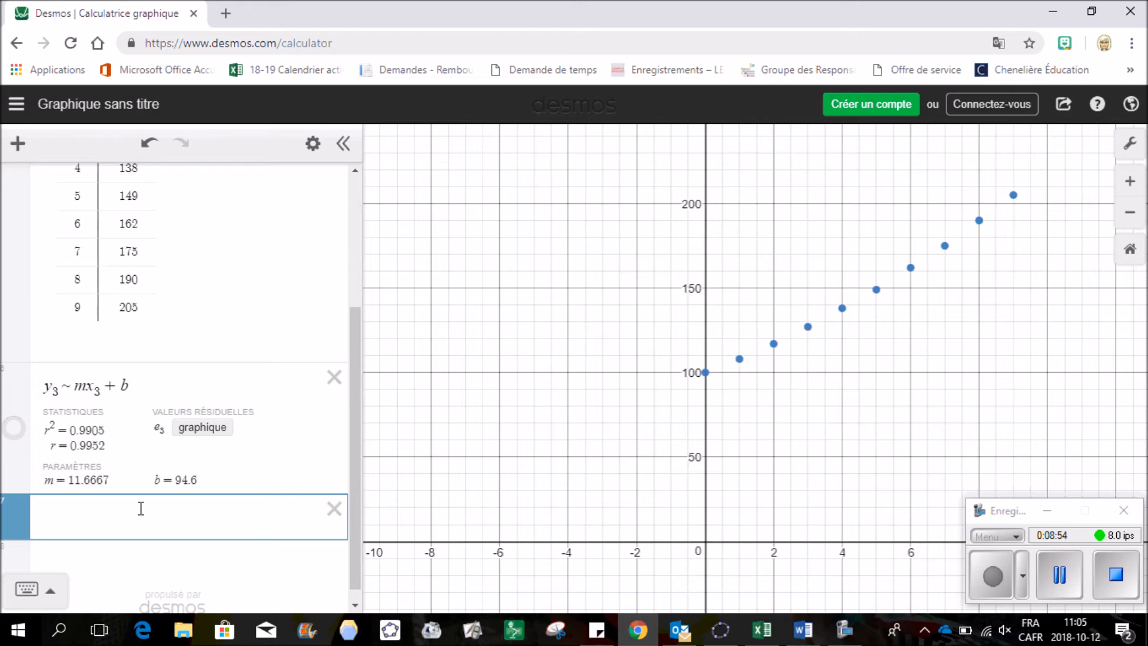
{"action": "type", "text": "y3="}
{"action": "key", "text": "BackSpace"}
{"action": "left_click", "coordinate": [53, 596]}
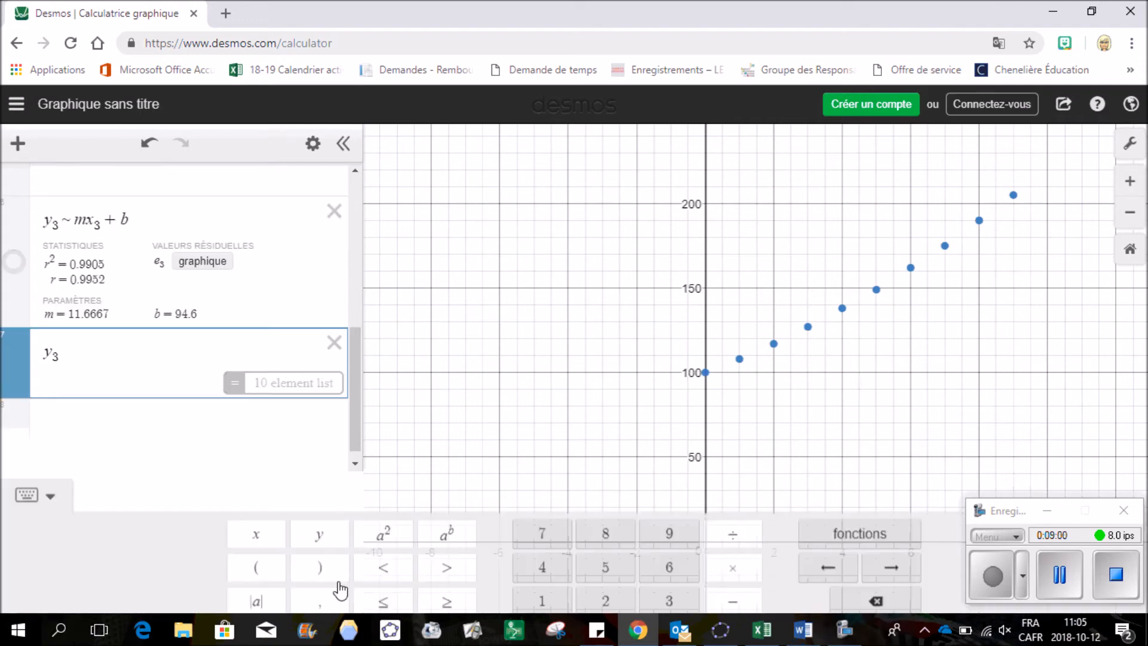
{"action": "left_click", "coordinate": [312, 601]}
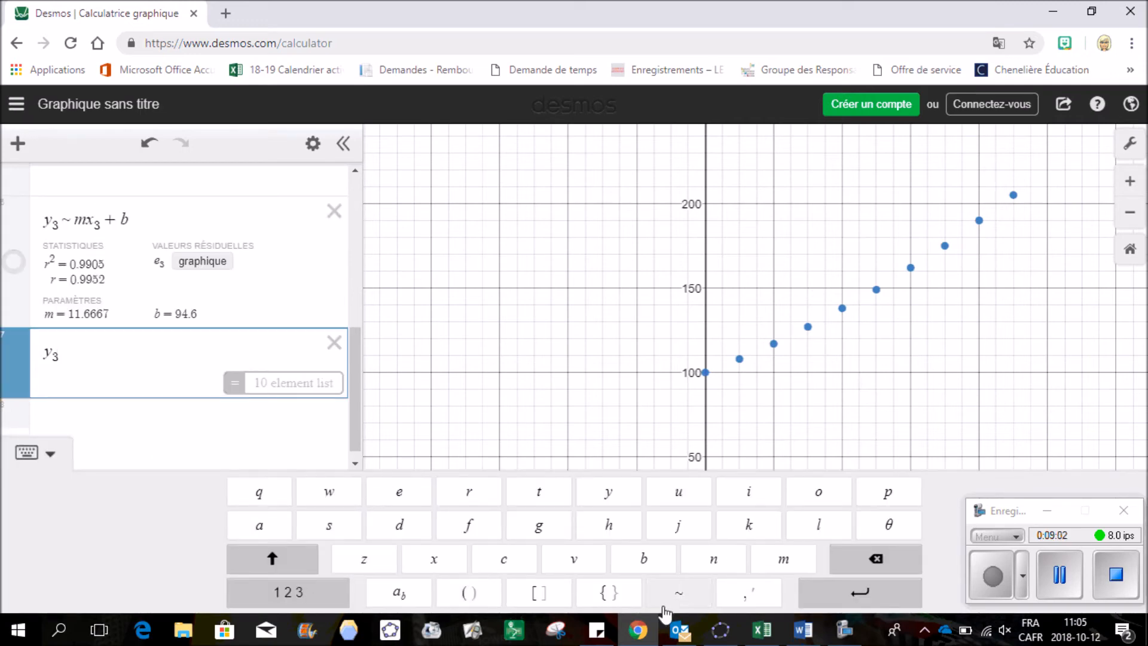
{"action": "left_click", "coordinate": [679, 593]}
{"action": "left_click", "coordinate": [40, 464]}
Complete the exponential model b(base)^x₃ (R² = 0.9999) and show the linear line again
{"action": "type", "text": "b"}
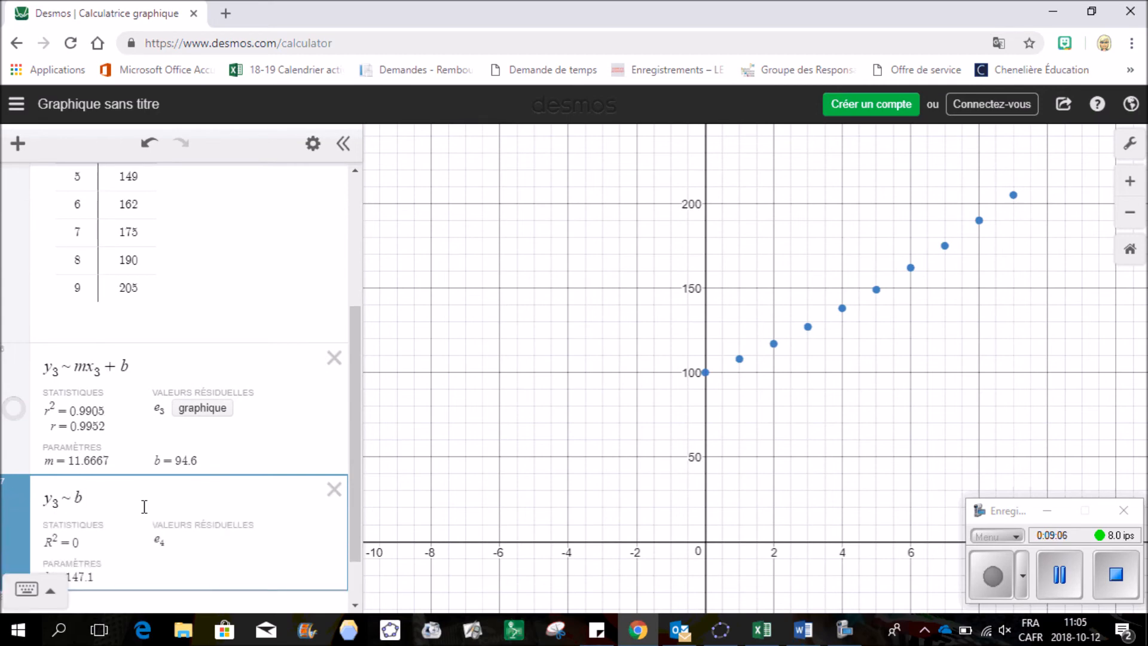
{"action": "type", "text": "(base"}
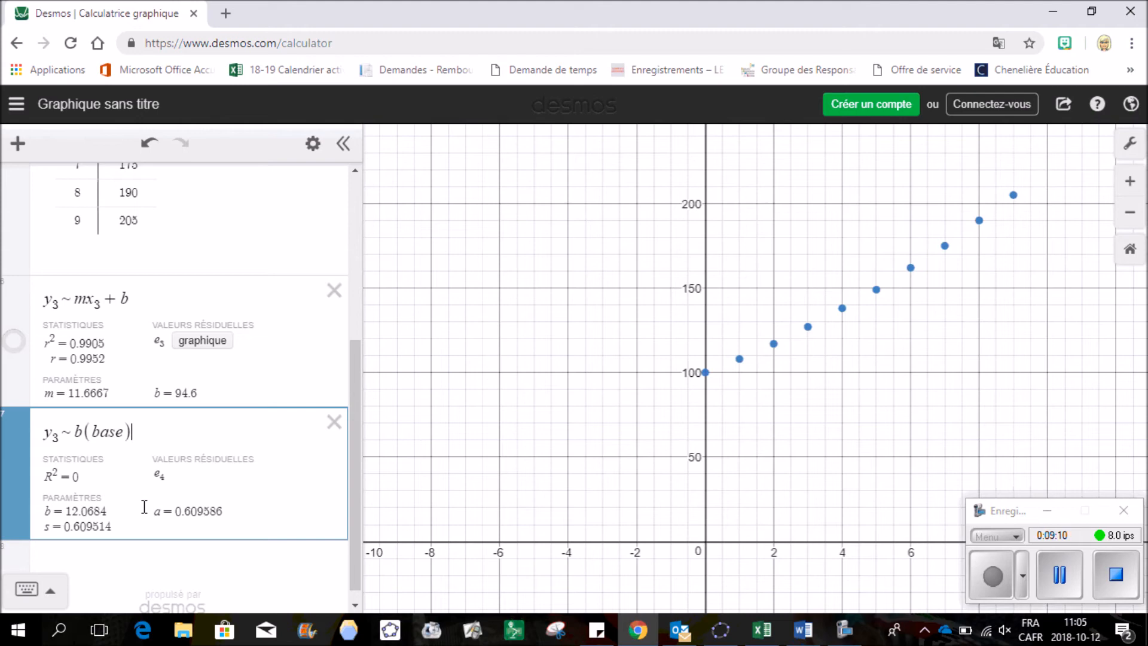
{"action": "left_click", "coordinate": [53, 592]}
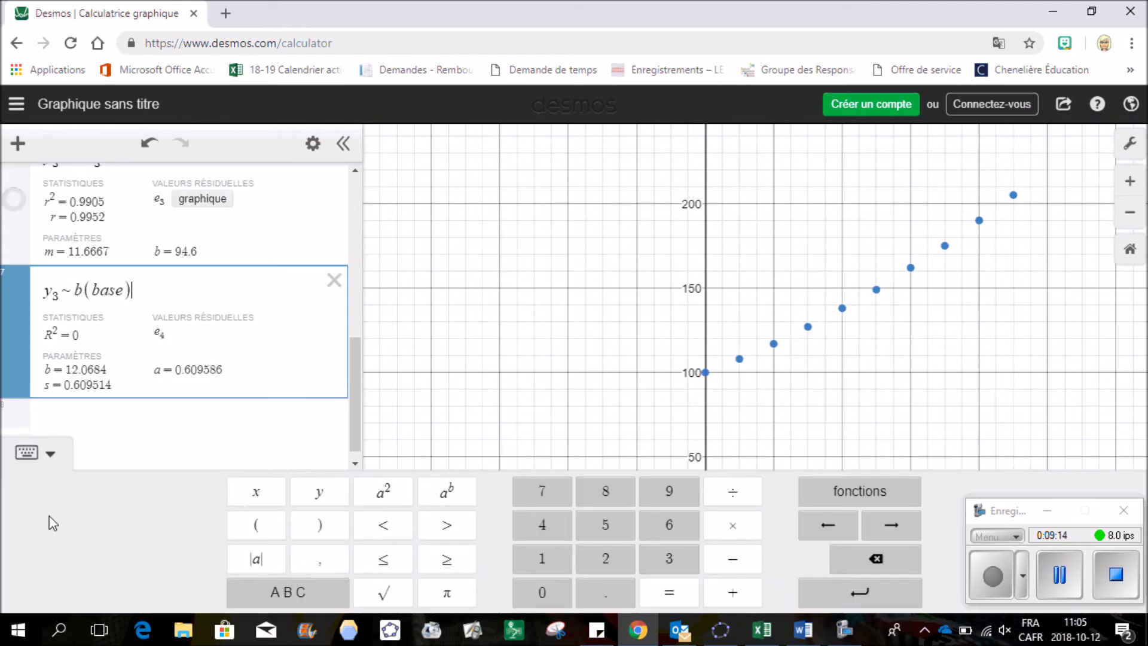
{"action": "left_click", "coordinate": [449, 494]}
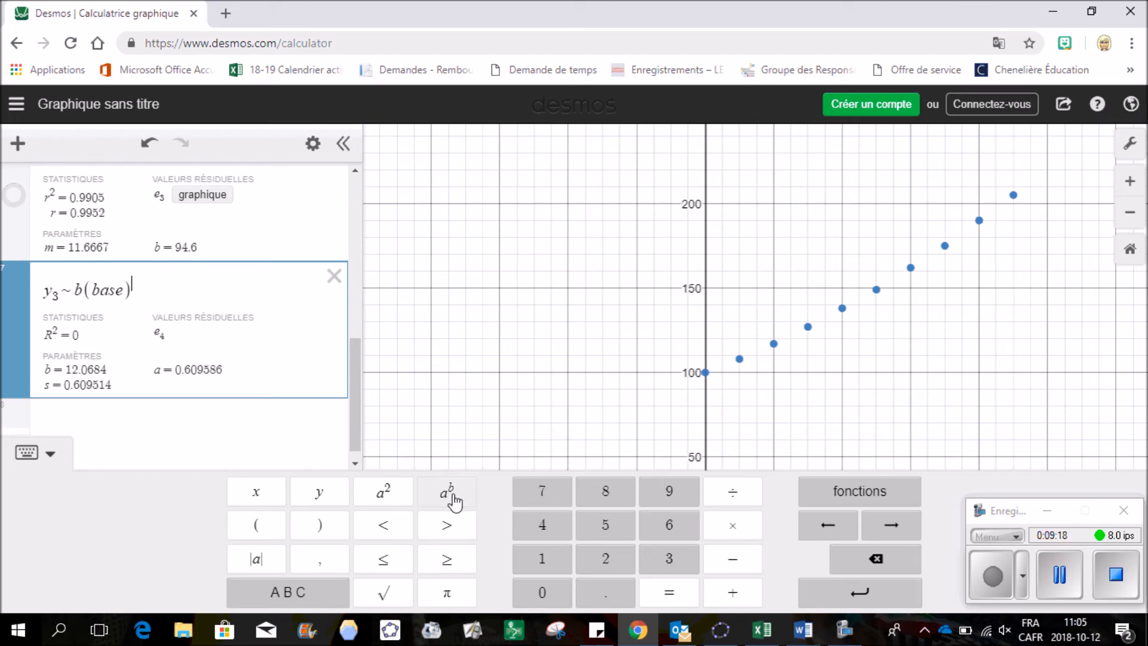
{"action": "type", "text": "x3"}
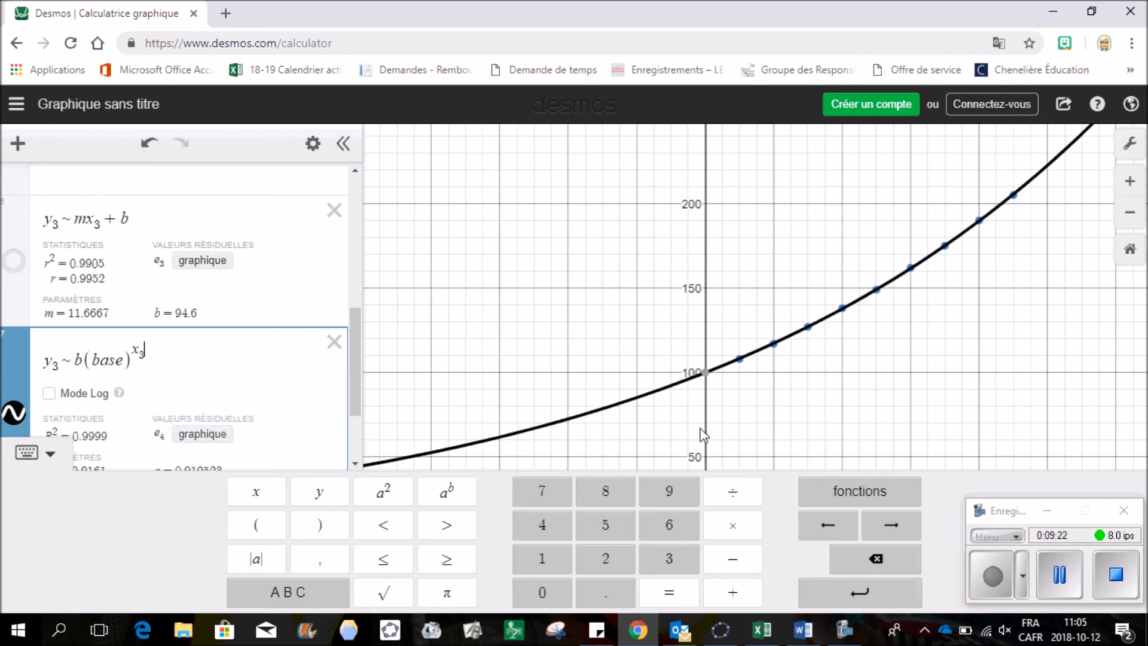
{"action": "left_click", "coordinate": [50, 454]}
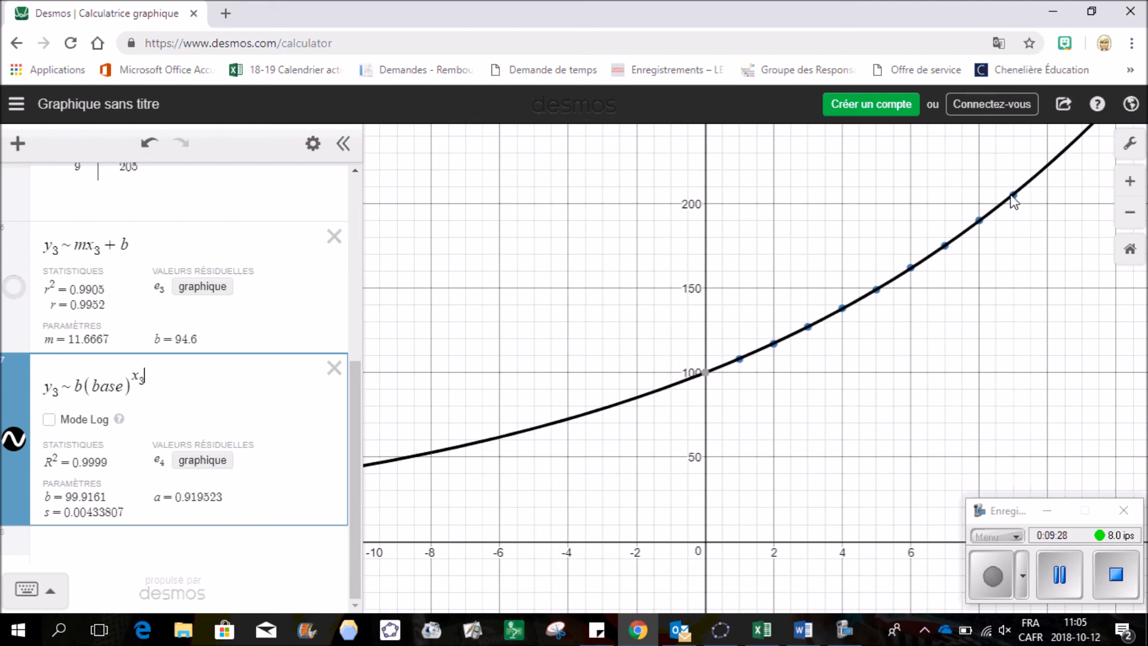
{"action": "left_click", "coordinate": [12, 289]}
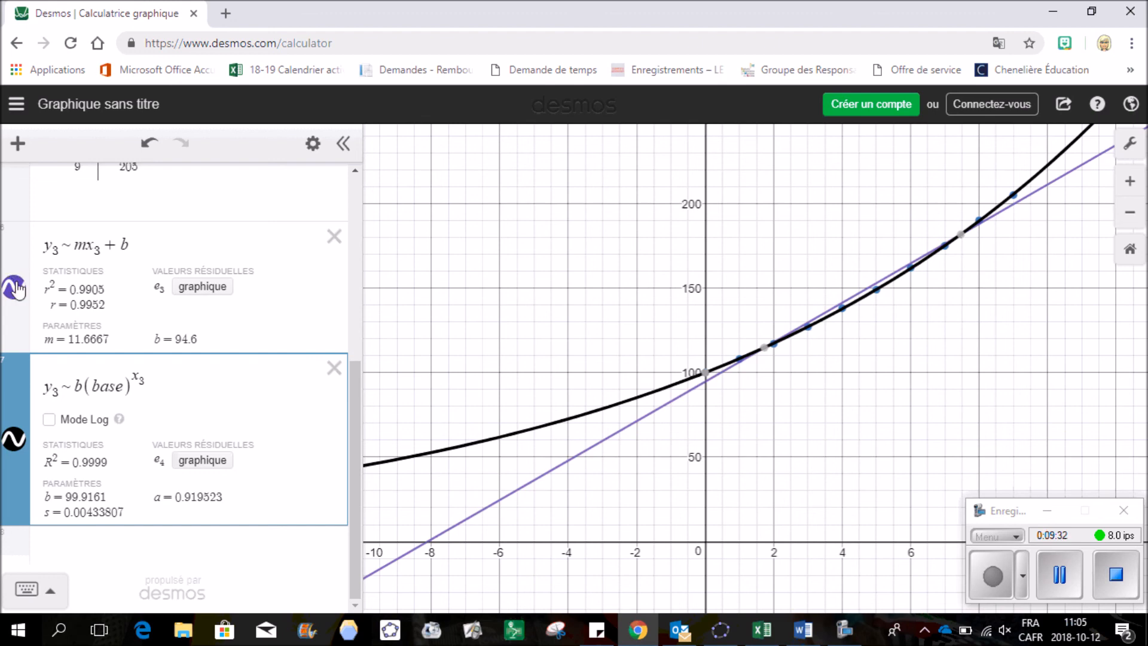